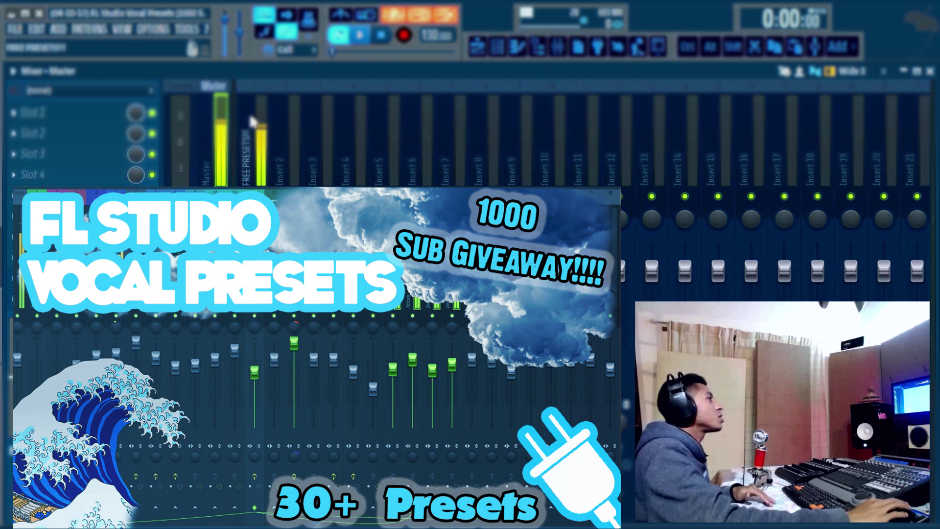
Select the FREE PRESETS!!! mixer track and open the Fruity parametric EQ 2 in its first effect slot.
left_click(253, 122)
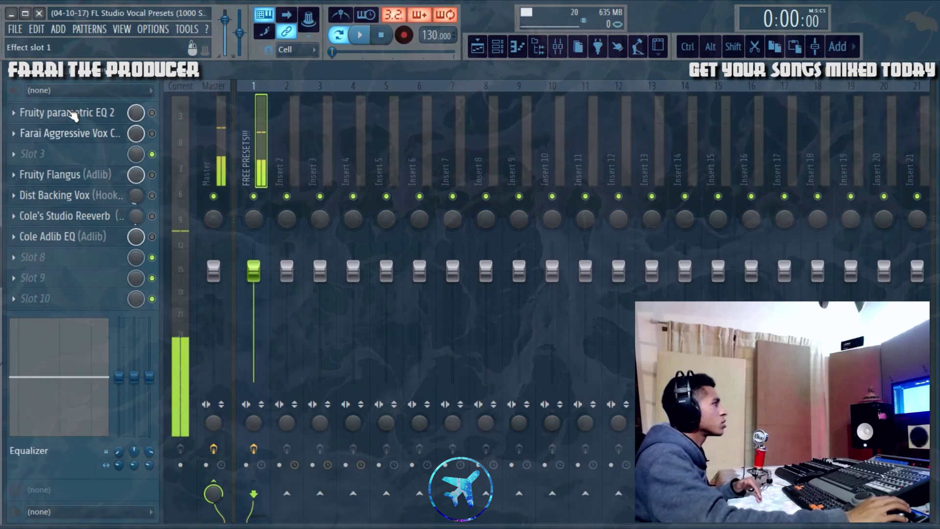
left_click(72, 115)
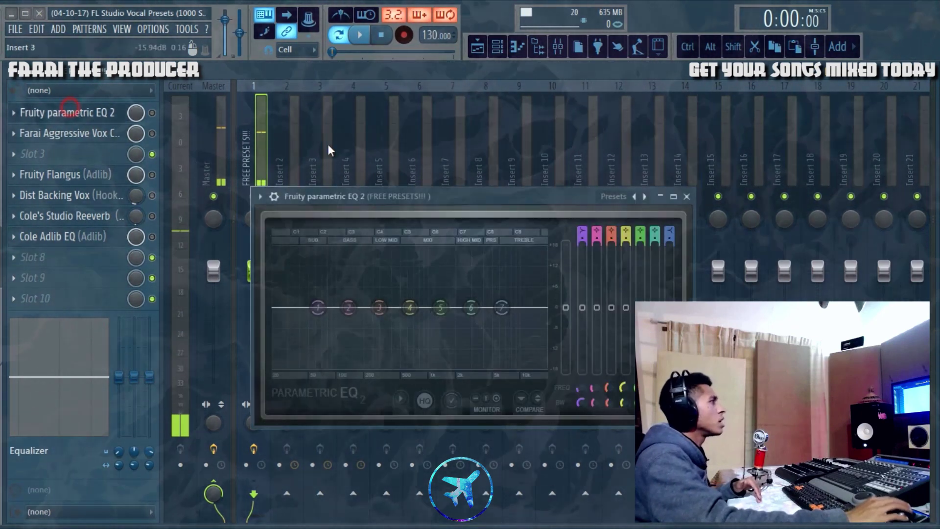
left_click_drag(467, 197, 485, 139)
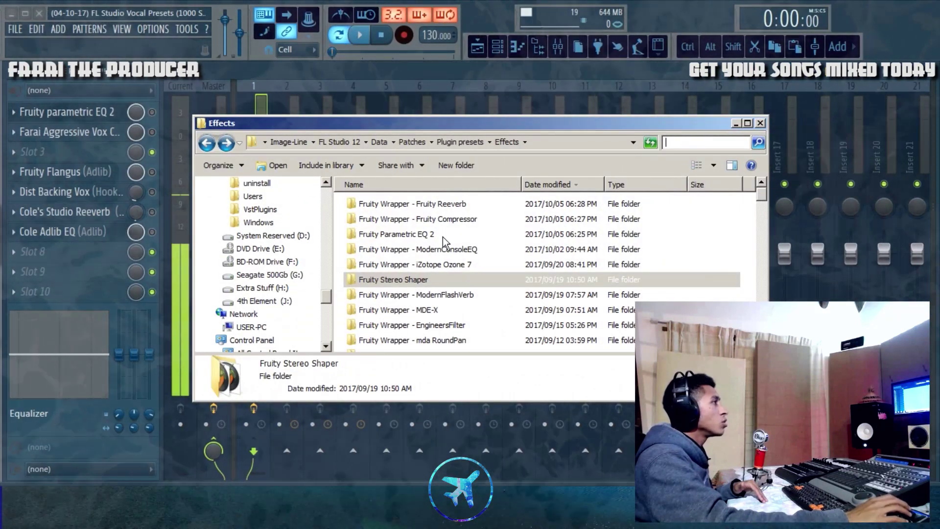
Switch to the file explorer, search the Effects presets folder for "parametric" and open the Fruity Parametric EQ 2 folder.
left_click(682, 142)
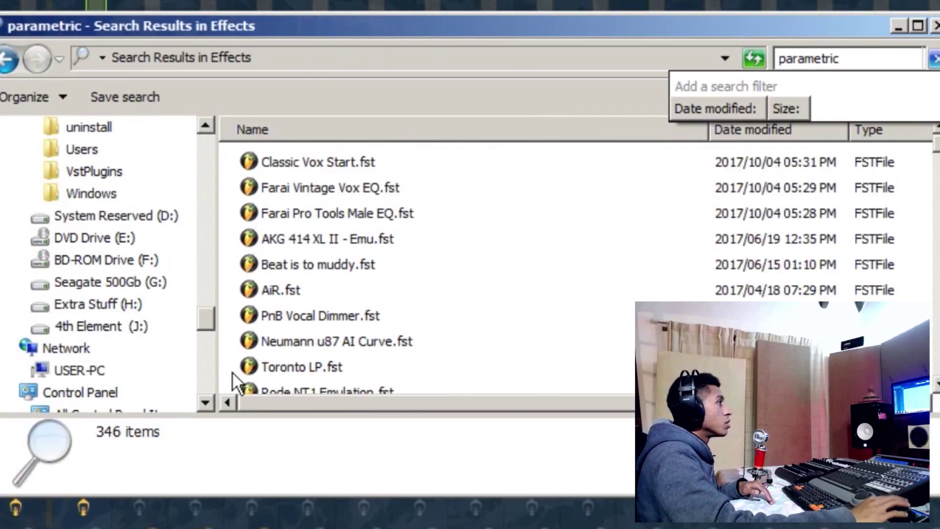
scroll(934, 152, "down", 15)
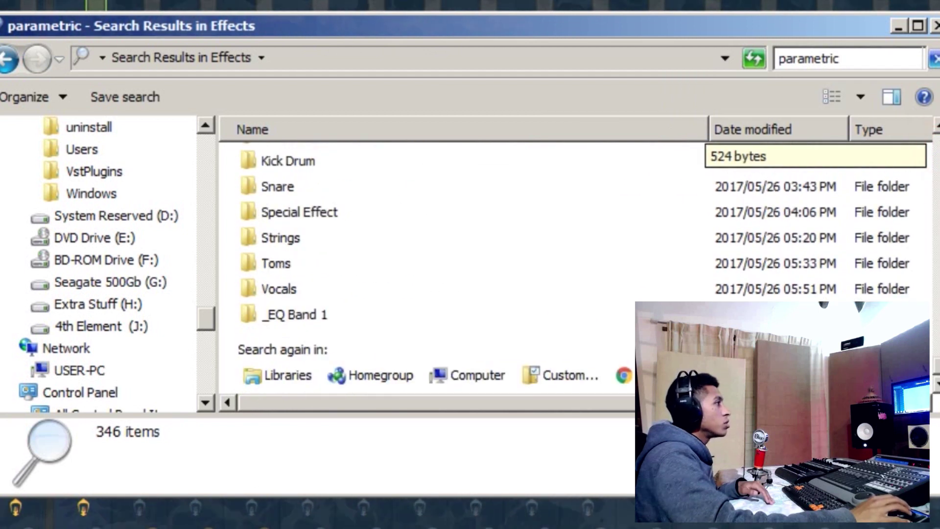
scroll(934, 152, "down", 2)
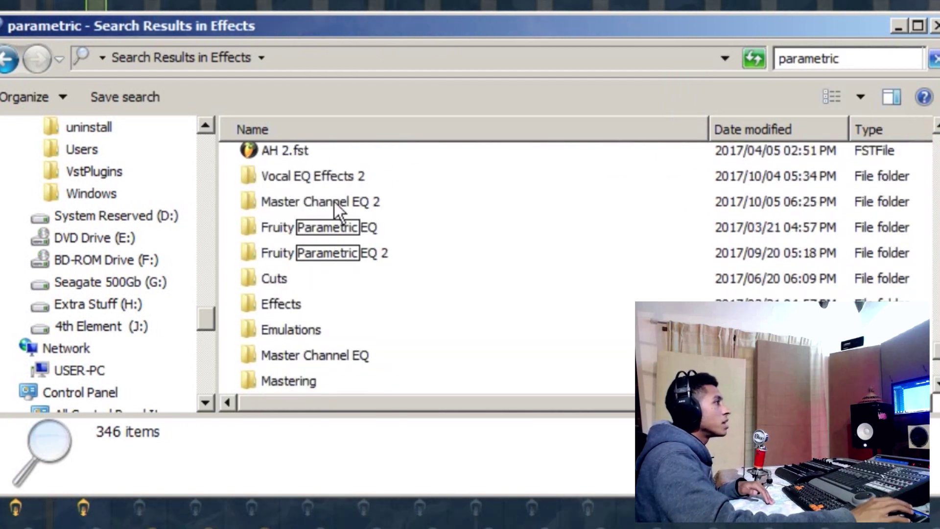
double_click(357, 252)
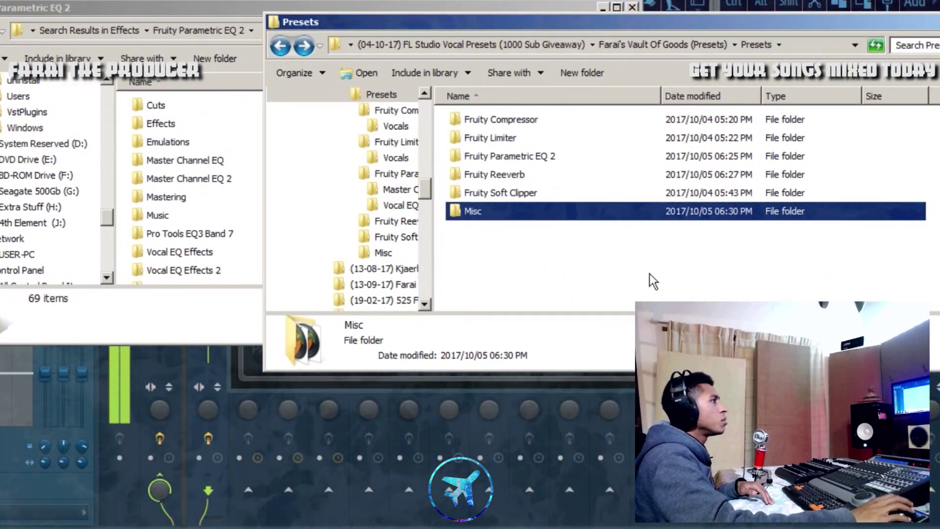
View the downloaded pack's Fruity Compressor vocal presets inside its Vocals folder and leave that folder again.
double_click(501, 121)
left_click(472, 121)
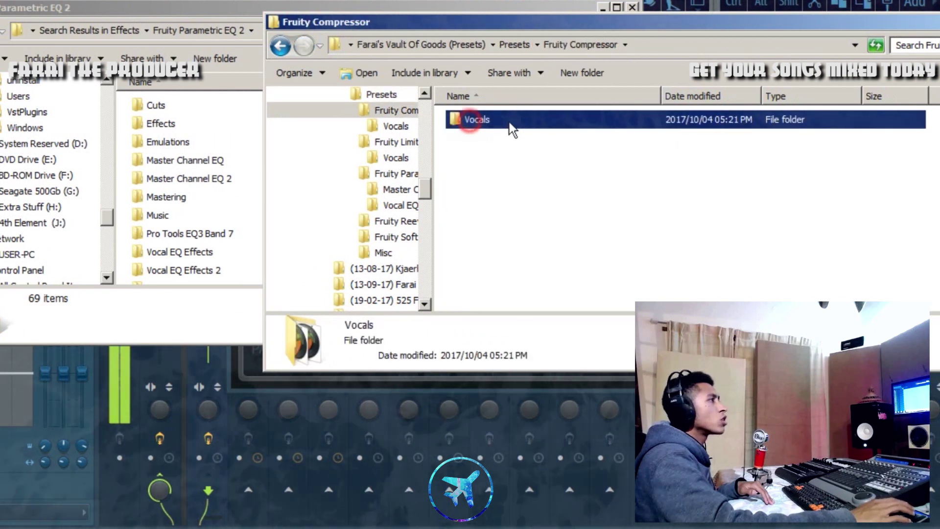
double_click(490, 122)
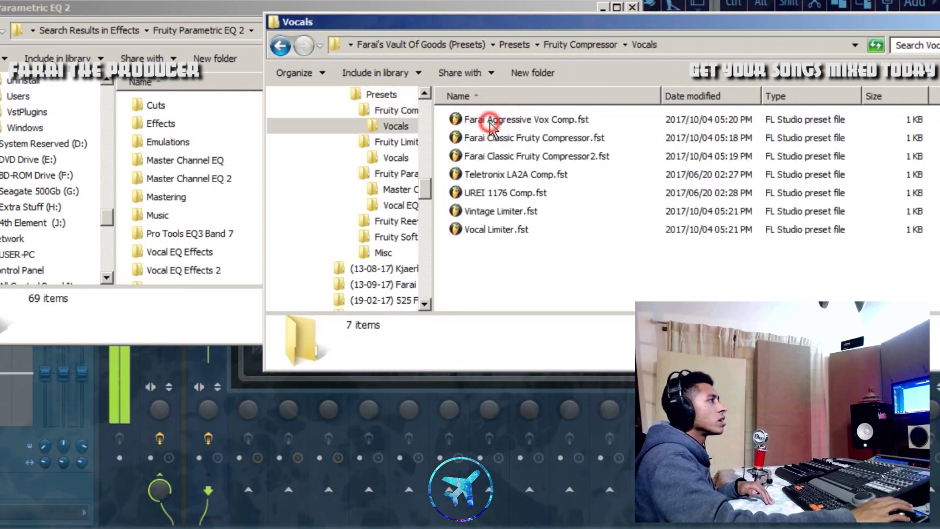
left_click(282, 48)
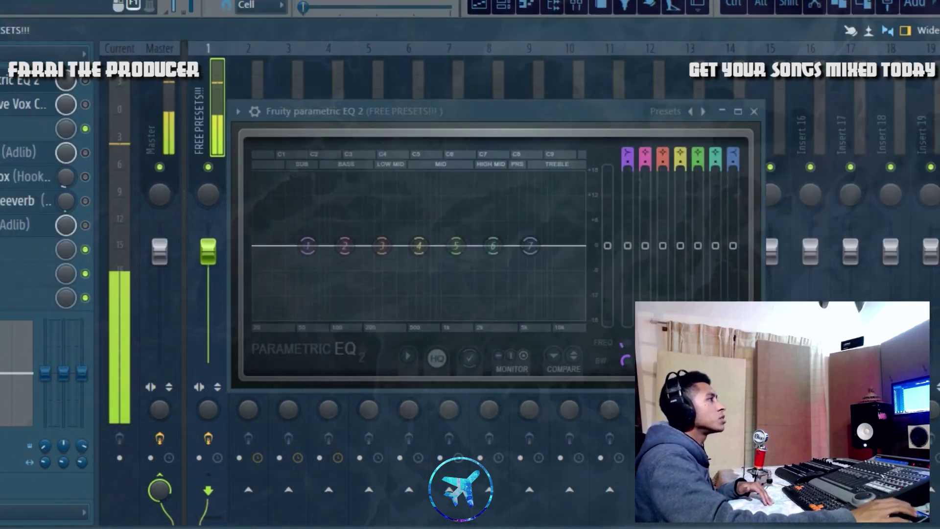
In FL Studio, load the "Add Air - Less Nasal" preset from the Vocal EQ Effects 2 group into the parametric EQ.
left_click_drag(387, 110, 377, 93)
left_click(266, 92)
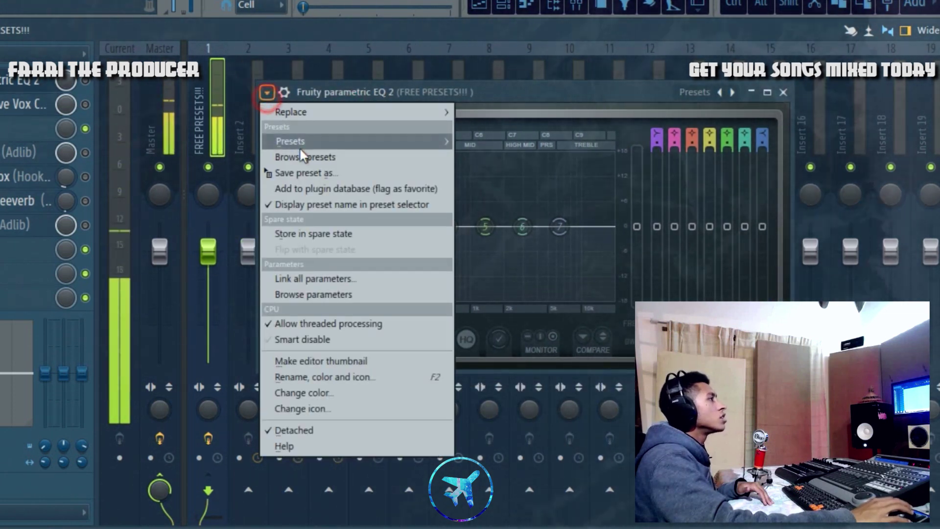
mouse_move(300, 147)
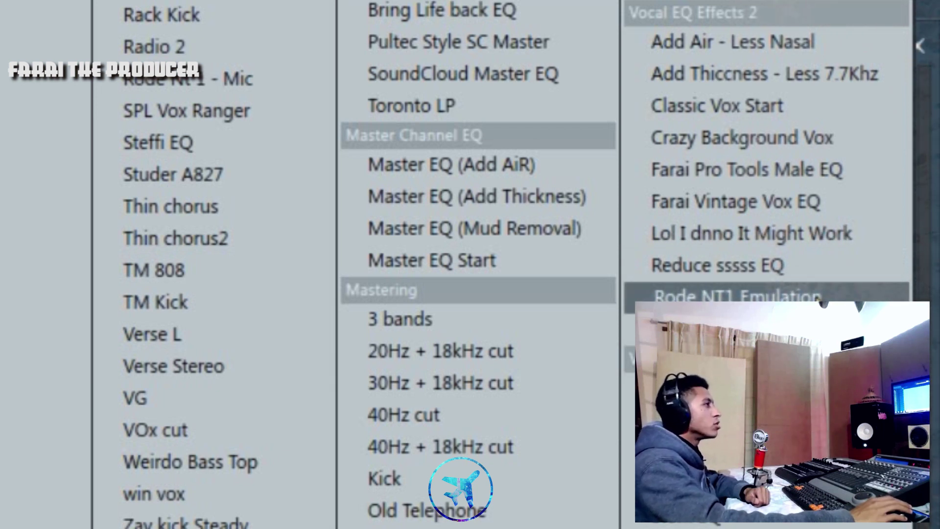
left_click(754, 46)
left_click_drag(470, 122, 510, 124)
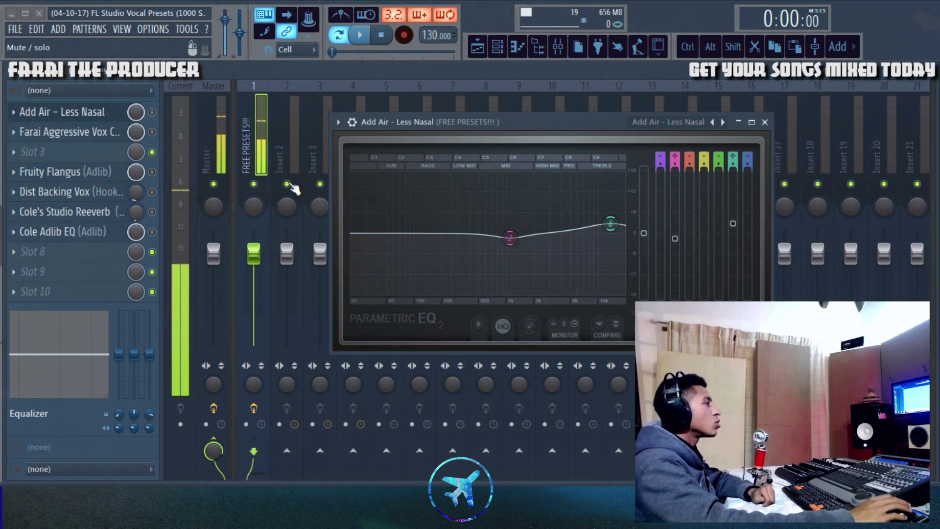
Enable the EQ slot, deepen the band 2 cut and slightly raise the treble boost on band 6.
left_click(153, 112)
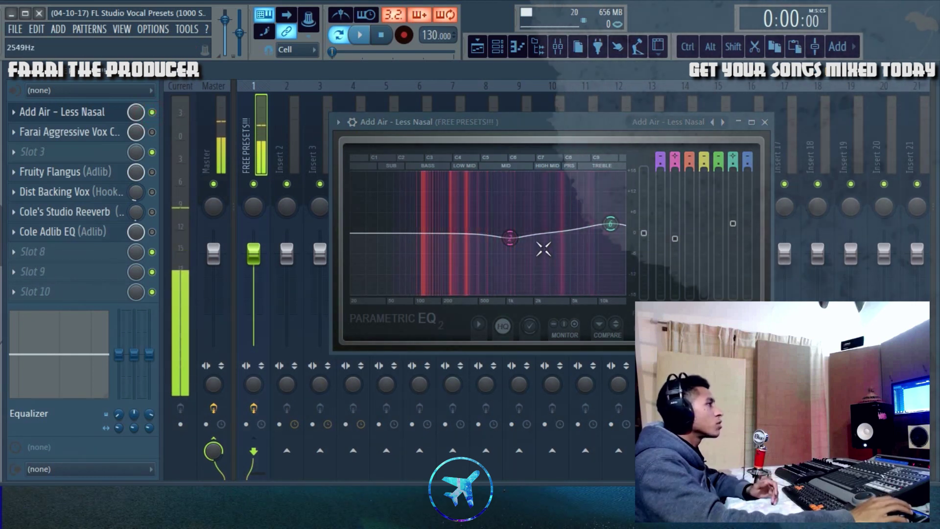
mouse_move(509, 238)
left_mouse_down()
mouse_move(485, 191)
mouse_move(515, 210)
mouse_move(507, 245)
mouse_move(517, 251)
left_mouse_up()
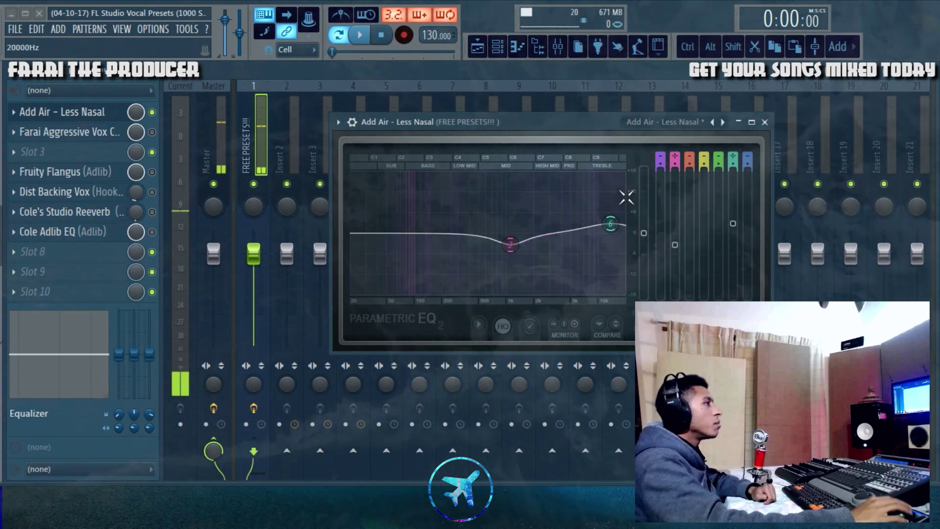
left_click_drag(610, 224, 609, 223)
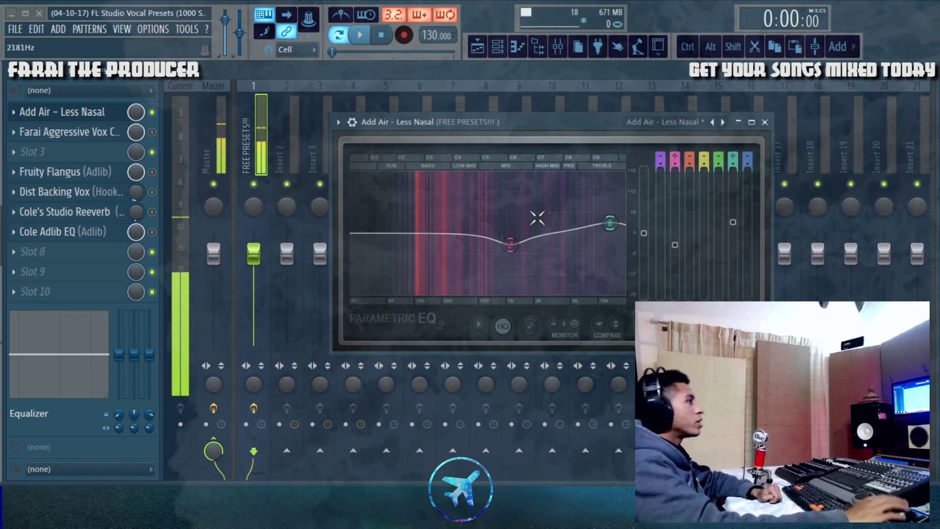
Load the "Add Thiccness - Less 7.7Khz" preset and audition band 6 at different gains before restoring its small treble dip.
left_click(722, 123)
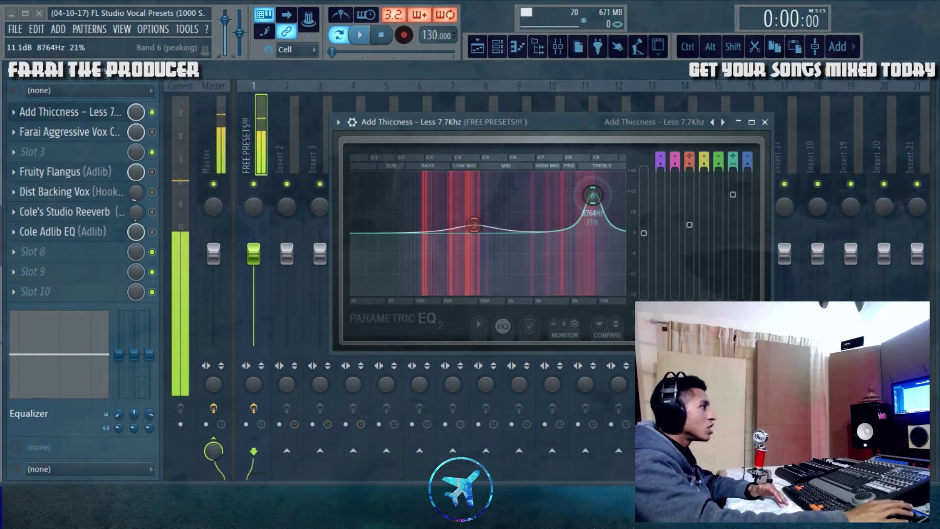
left_click_drag(580, 237, 550, 260)
left_click_drag(598, 255, 586, 239)
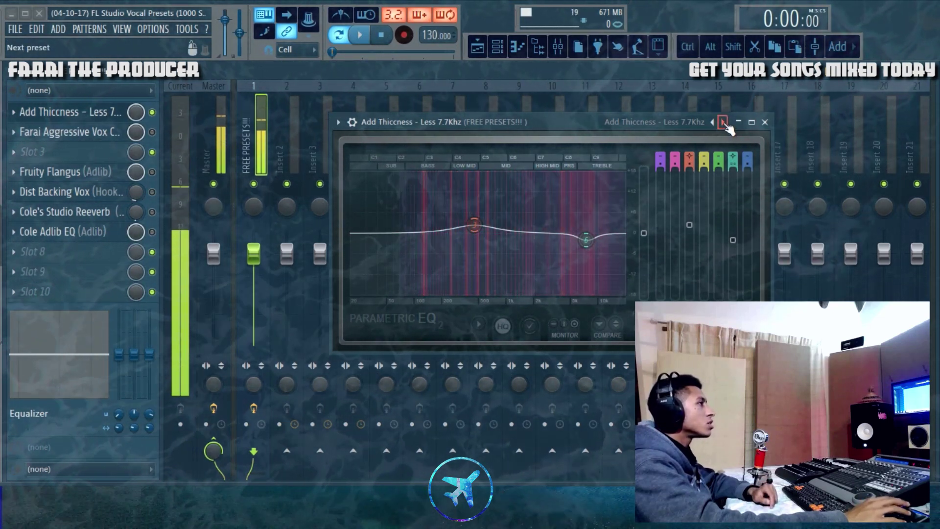
Load the "Classic Vox Start" preset and adjust its band 7 high boost and low-cut band.
left_click(724, 122)
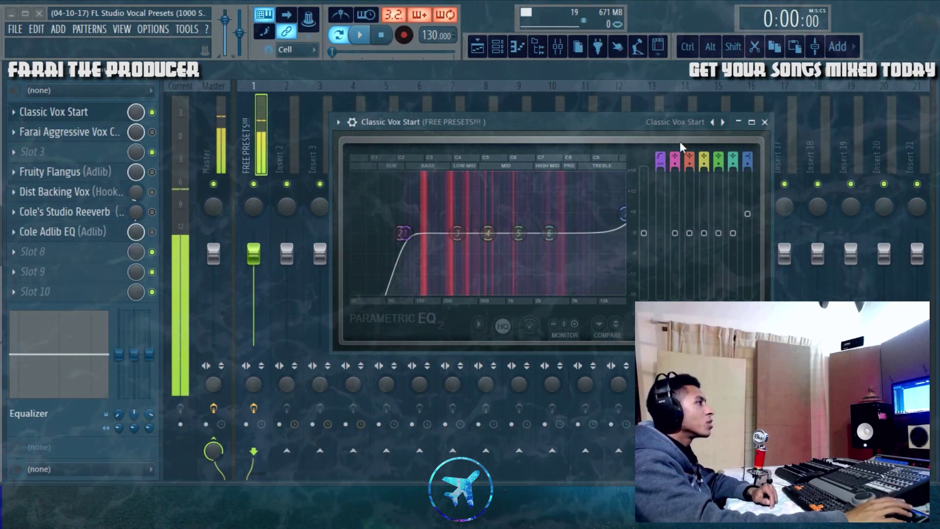
left_click_drag(531, 125, 529, 112)
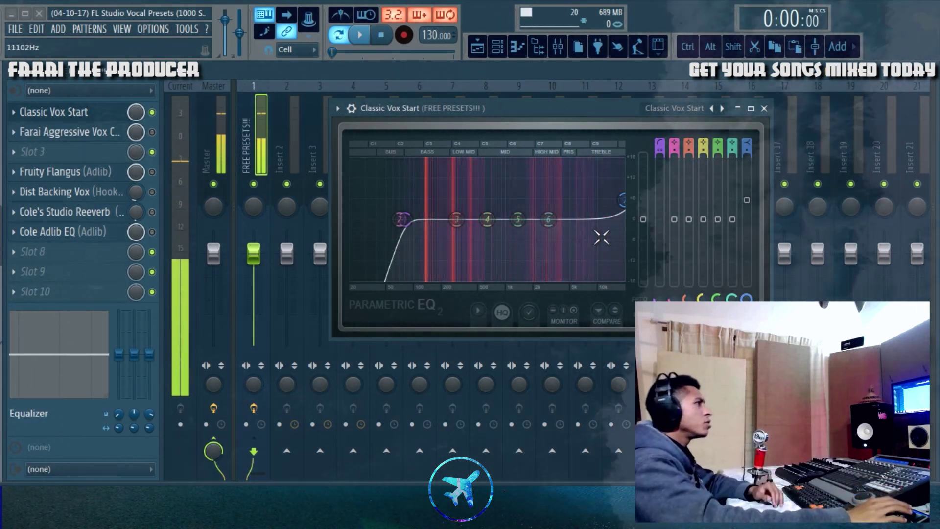
mouse_move(627, 203)
left_mouse_down()
mouse_move(623, 211)
mouse_move(622, 162)
mouse_move(623, 192)
left_mouse_up()
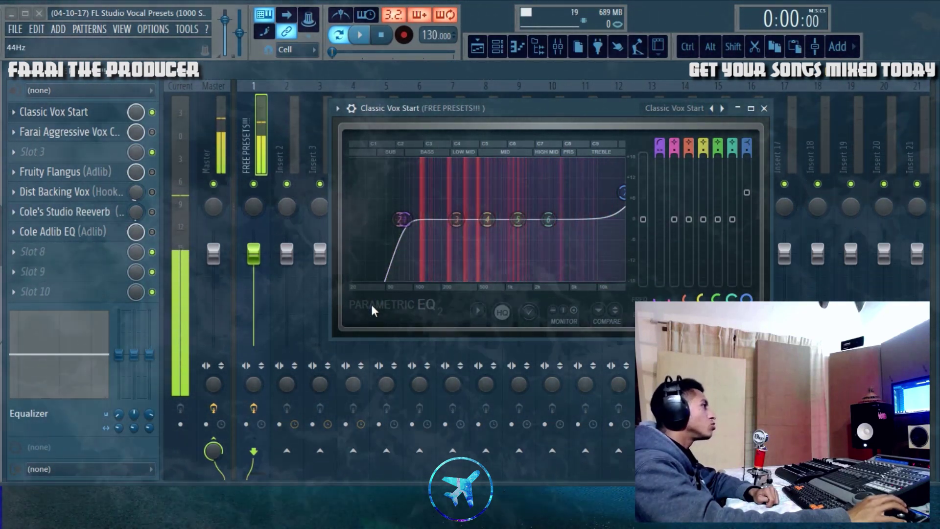
scroll(659, 147, "up", 2)
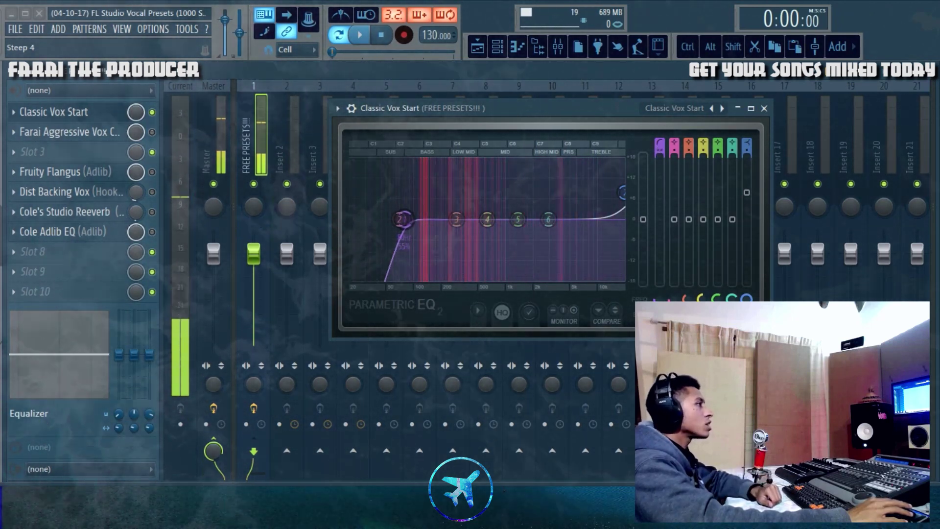
Load the "Crazy Background Vox" preset and move band 6 slightly lower in frequency and gain.
left_click(722, 108)
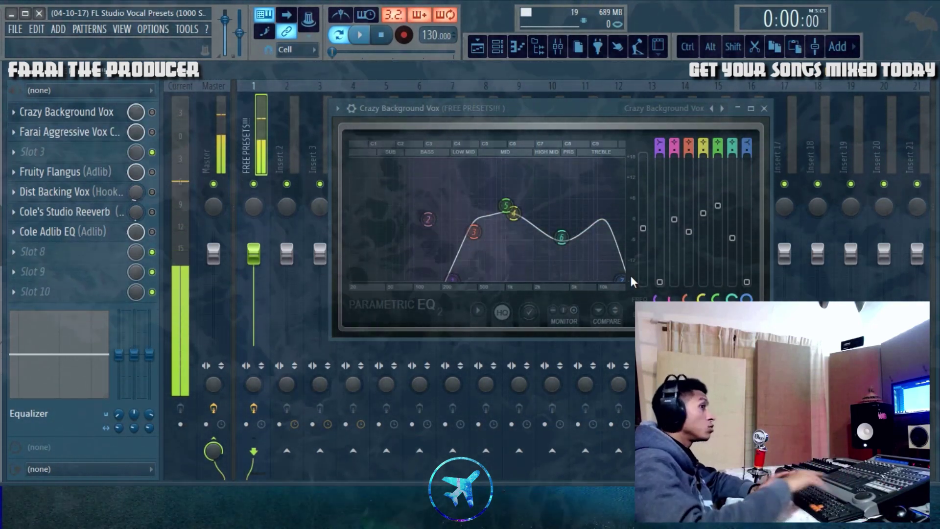
mouse_move(562, 238)
left_mouse_down()
mouse_move(560, 247)
mouse_move(536, 234)
mouse_move(553, 243)
left_mouse_up()
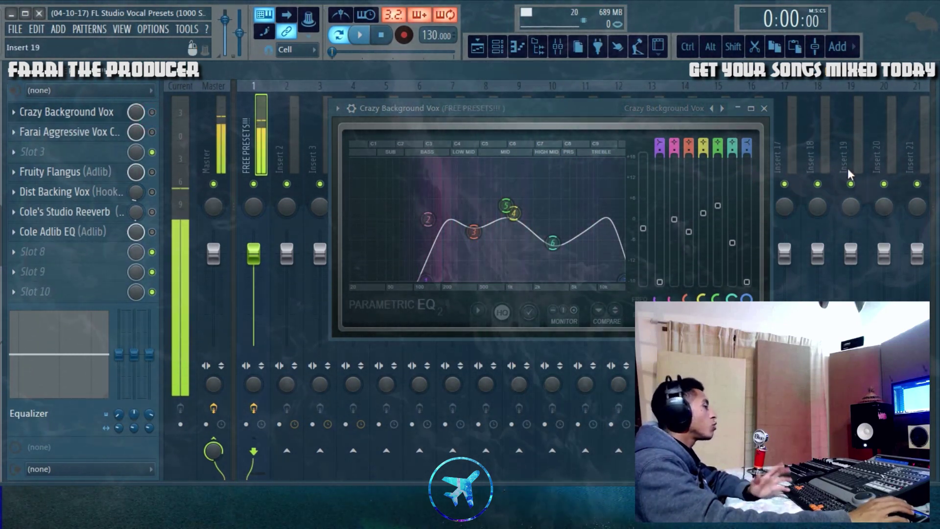
Load the "Farai Pro Tools Male EQ" preset and enable the EQ slot to hear it on the vocal.
left_click(723, 108)
left_click(152, 112)
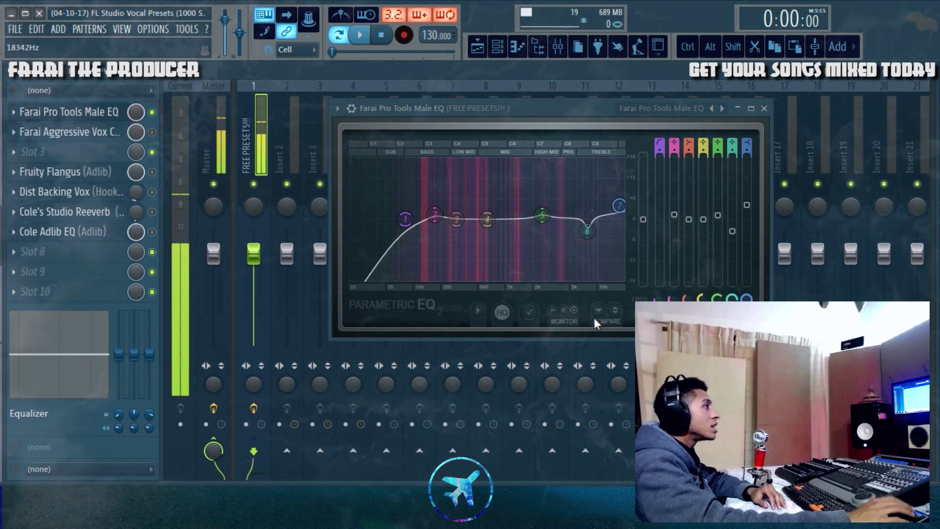
left_click_drag(487, 110, 488, 128)
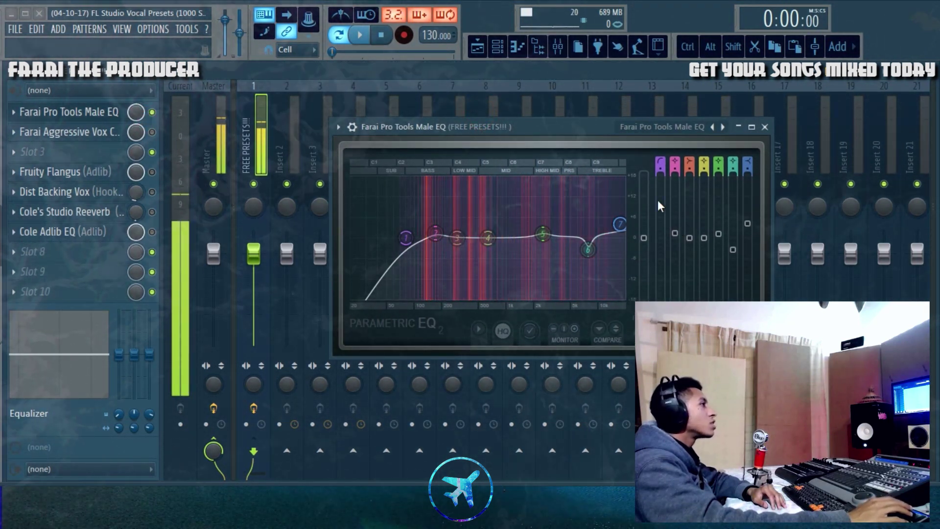
Look through the EQ's full preset list, including the Vocal EQ Effects groups, without choosing another preset.
left_click(338, 127)
mouse_move(382, 143)
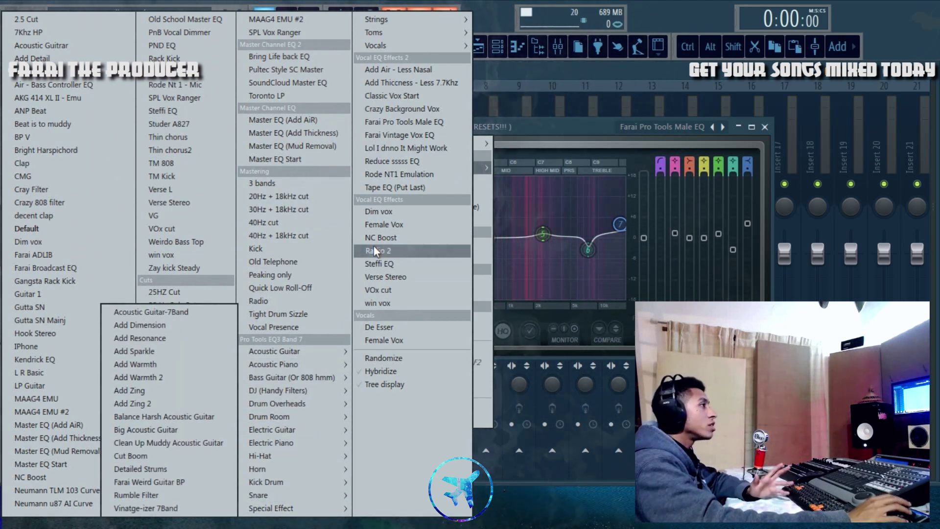
left_click(581, 139)
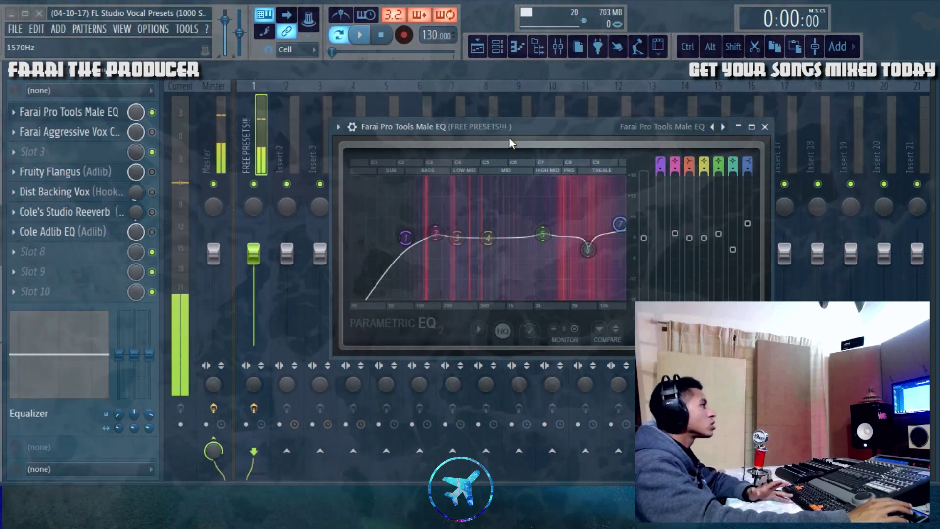
left_click_drag(520, 127, 496, 114)
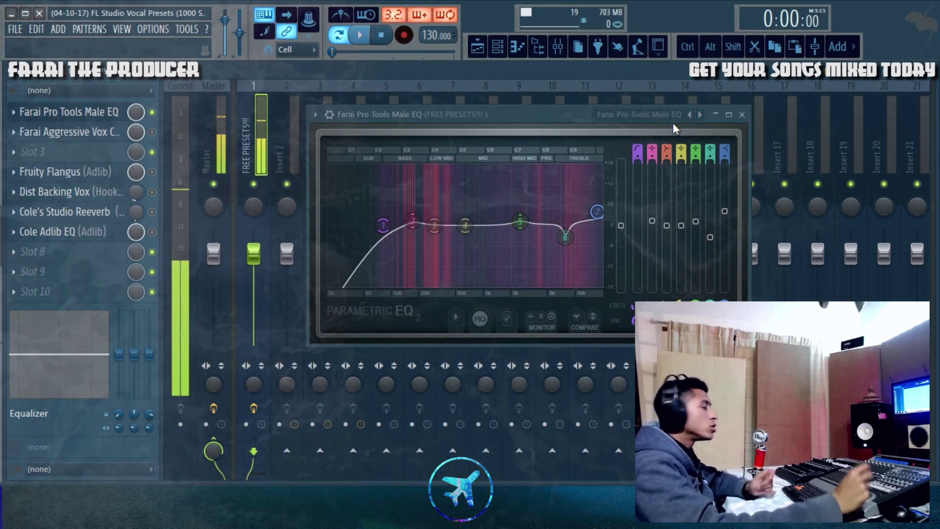
left_click_drag(566, 118, 586, 112)
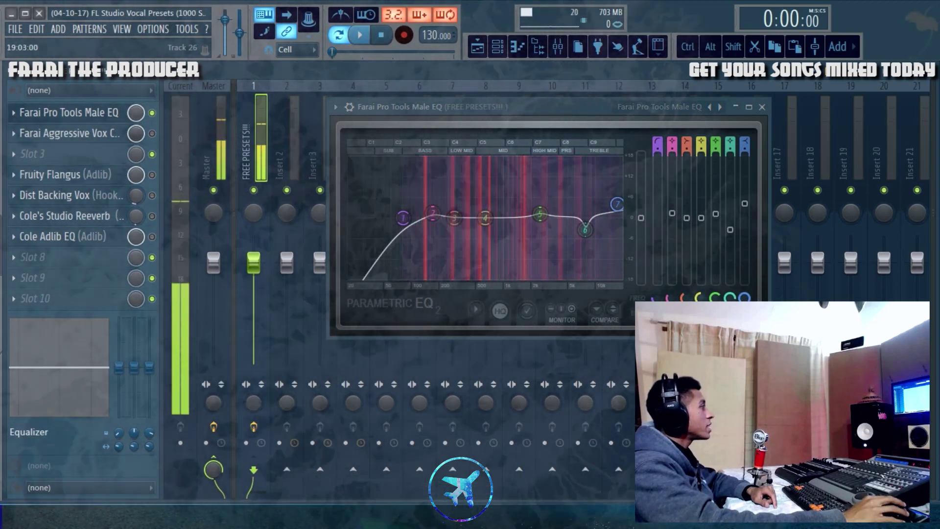
Load the "Farai Vintage Vox EQ" preset and lower its band 7 high shelf to -18.0 dB.
left_click(720, 107)
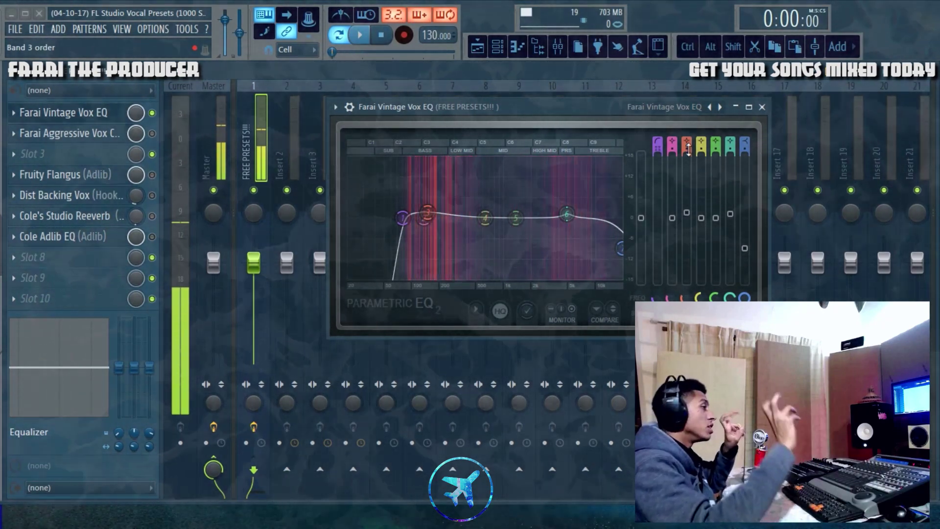
left_click_drag(618, 251, 555, 277)
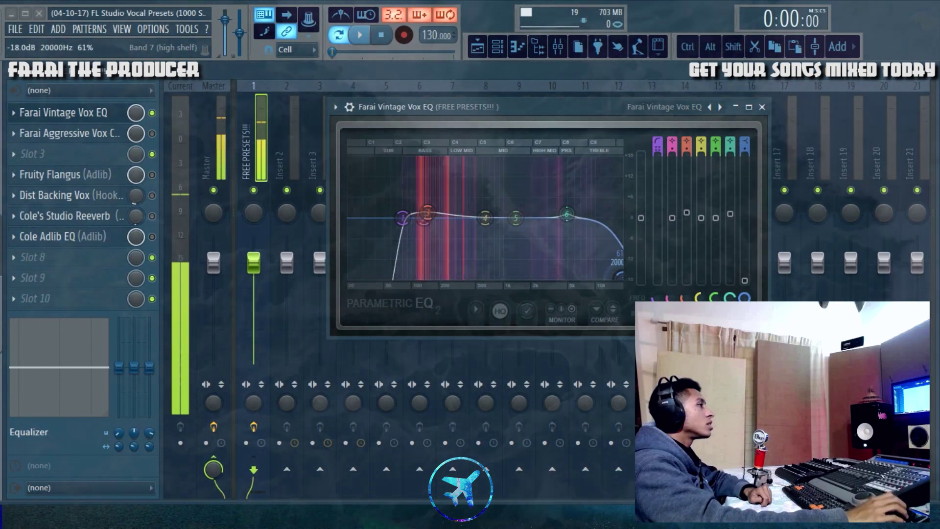
left_click_drag(620, 275, 567, 253)
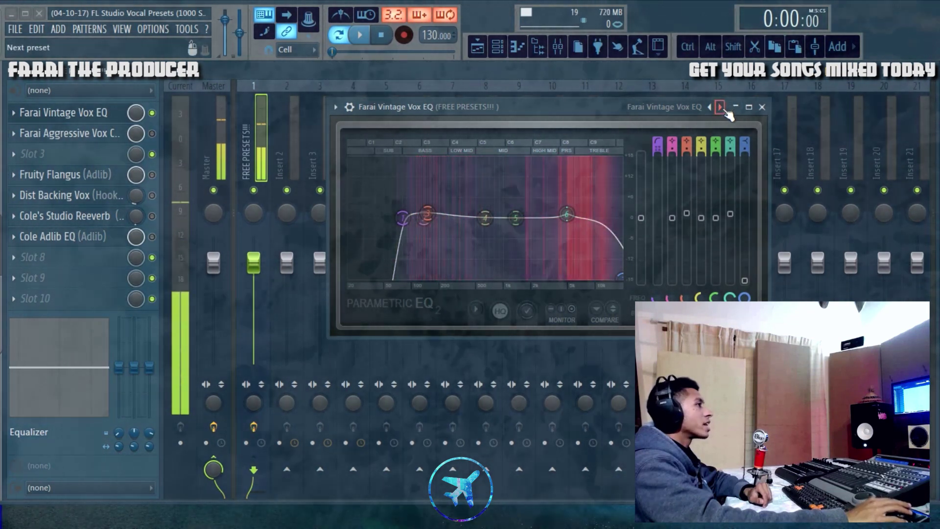
Advance through the "Lol I dnno It Might Work" preset to the "Reduce sssss EQ" preset.
left_click(721, 107)
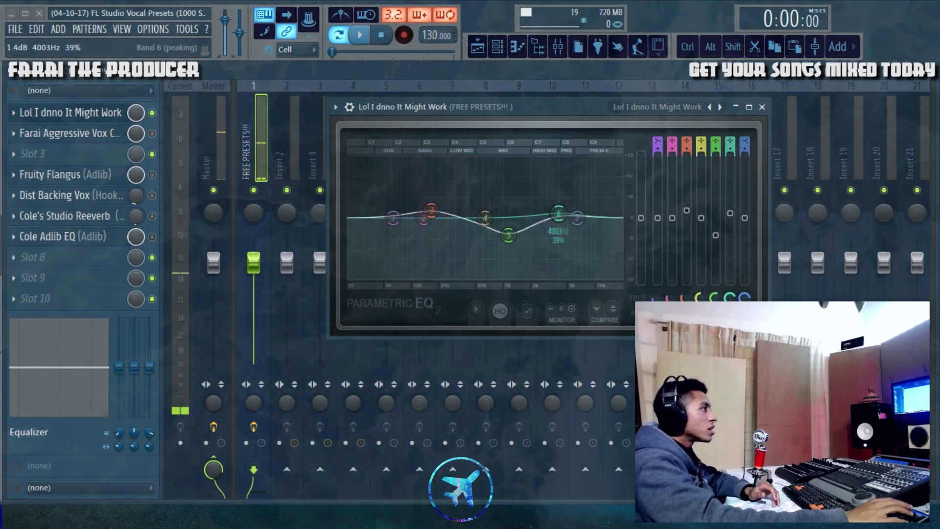
left_click(720, 106)
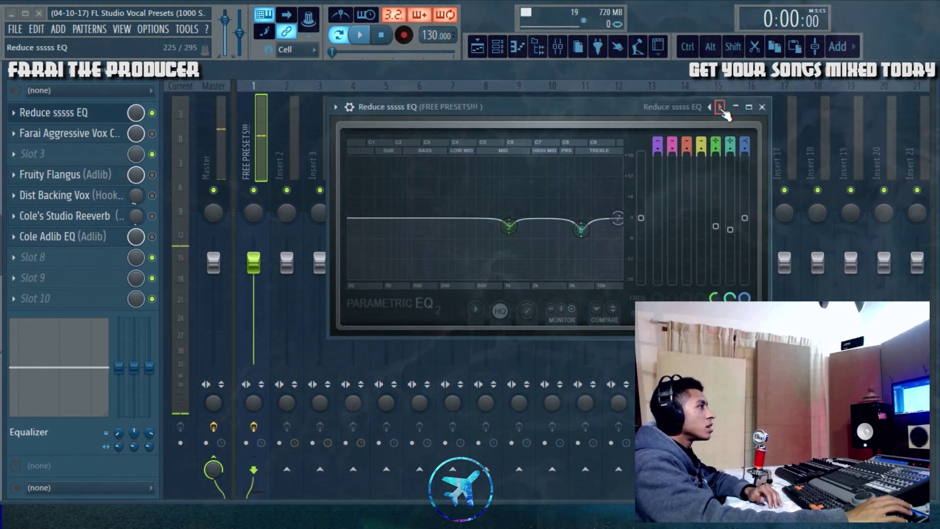
Set band 5 of the "Reduce sssss EQ" preset to -3.6 dB at 842 Hz.
left_click_drag(722, 229, 722, 243)
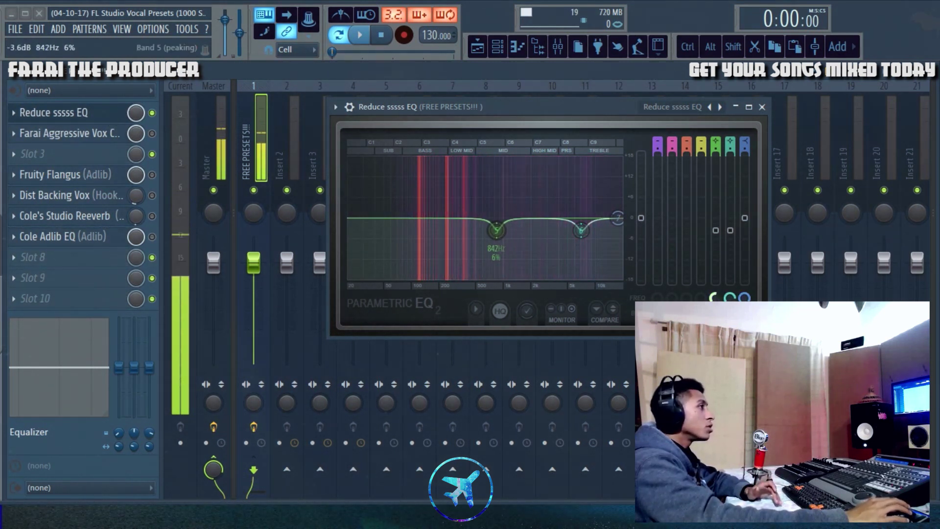
left_click_drag(598, 105, 606, 86)
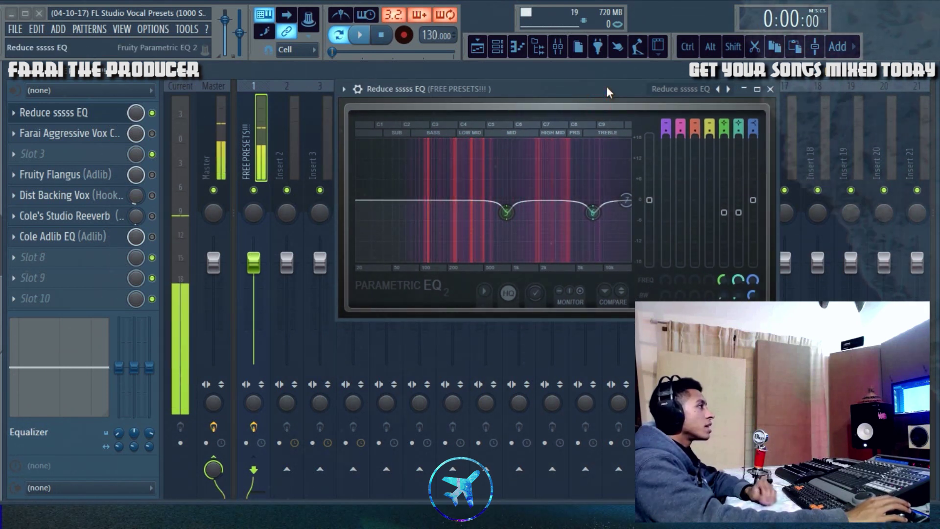
Load the "Rode NT1 Emulation" EQ preset, then raise its band 1 low shelf and flatten the other band levels for a subtler curve.
left_click(729, 89)
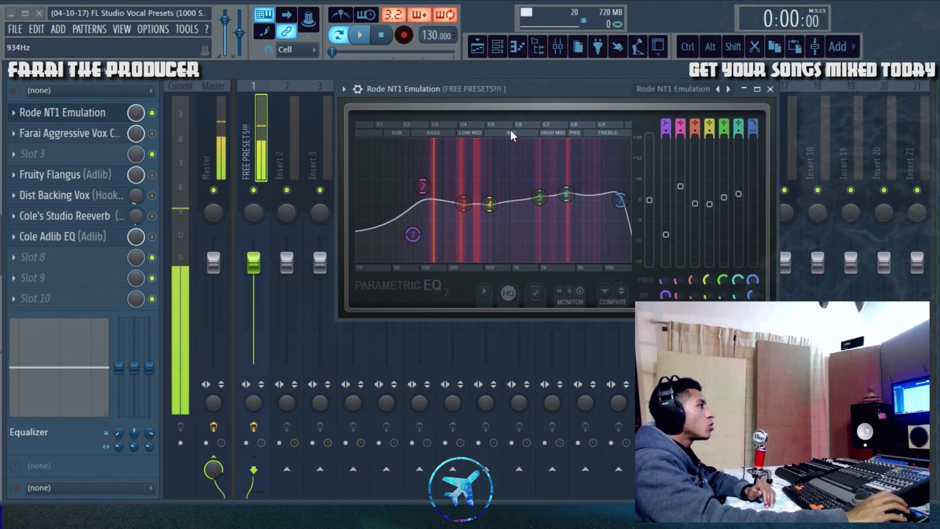
left_click_drag(510, 101, 491, 132)
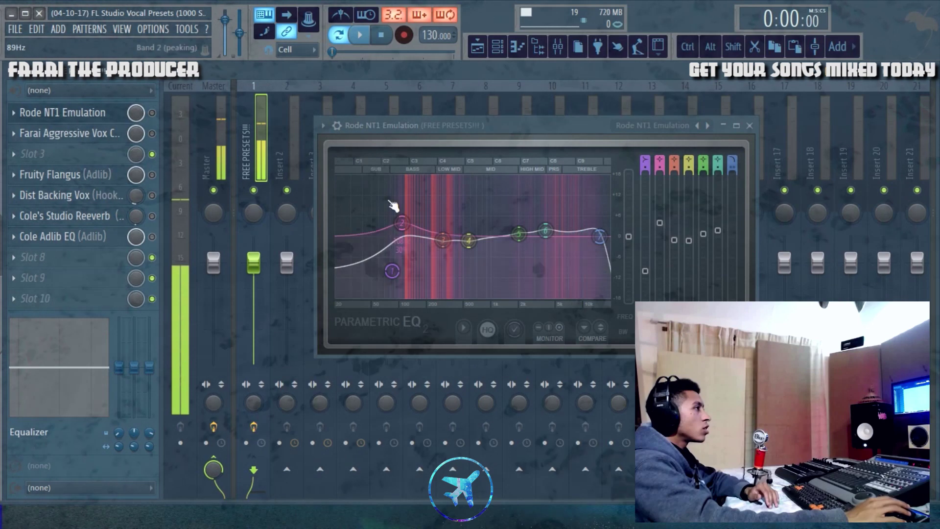
scroll(392, 270, "up", 2)
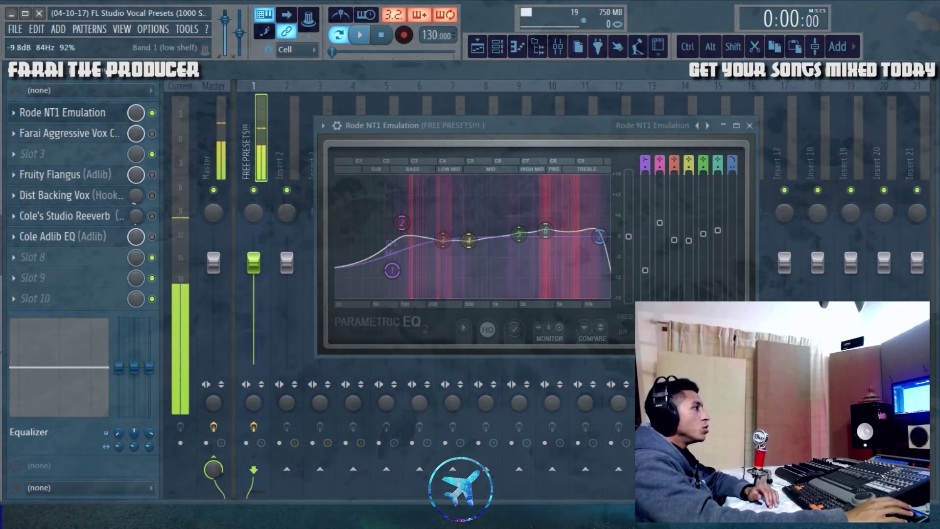
left_click_drag(392, 270, 392, 255)
left_click_drag(659, 223, 718, 236)
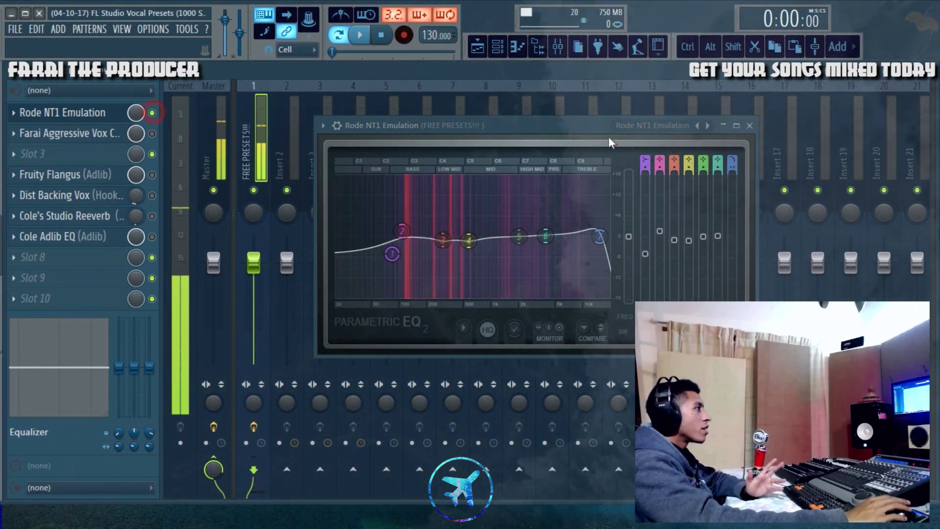
Load the "Tape EQ (Put Last)" preset and turn off the EQ's high-quality oversampling.
left_click(709, 126)
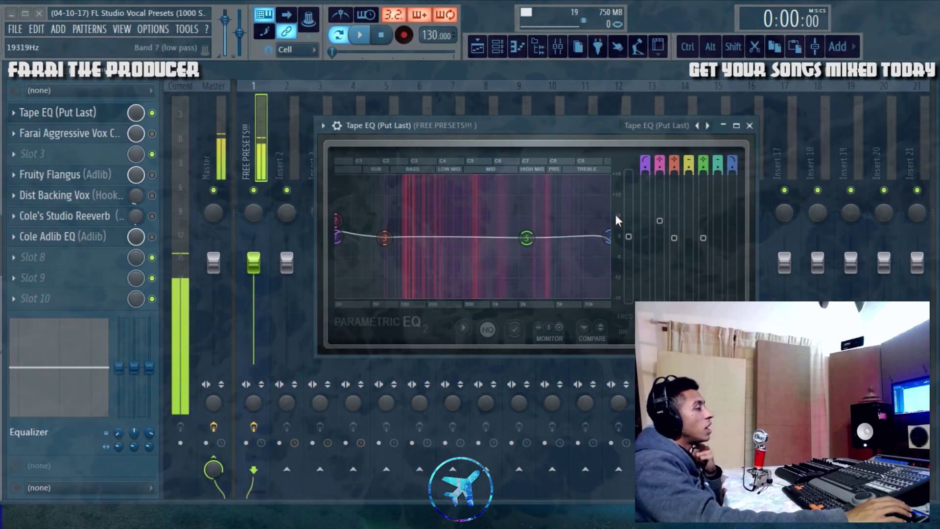
mouse_move(53, 112)
left_mouse_down()
mouse_move(71, 280)
mouse_move(64, 112)
left_mouse_up()
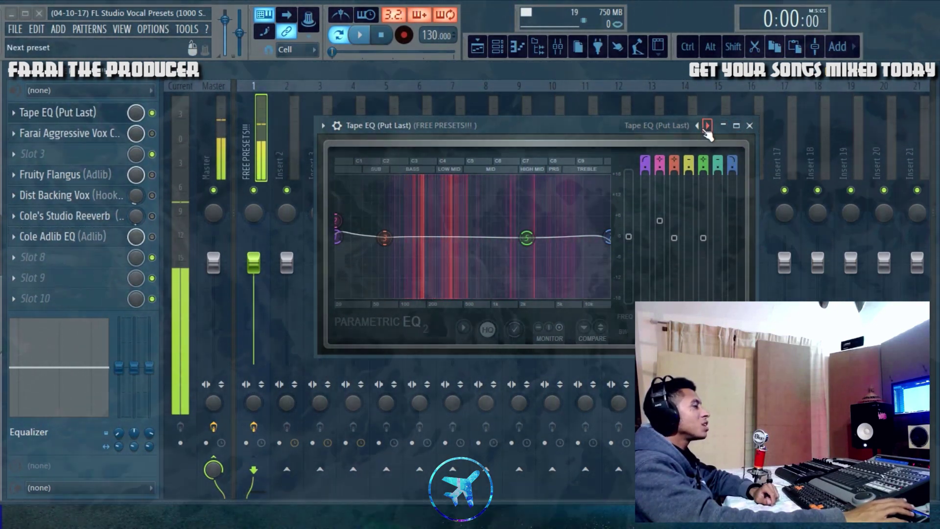
left_click(490, 330)
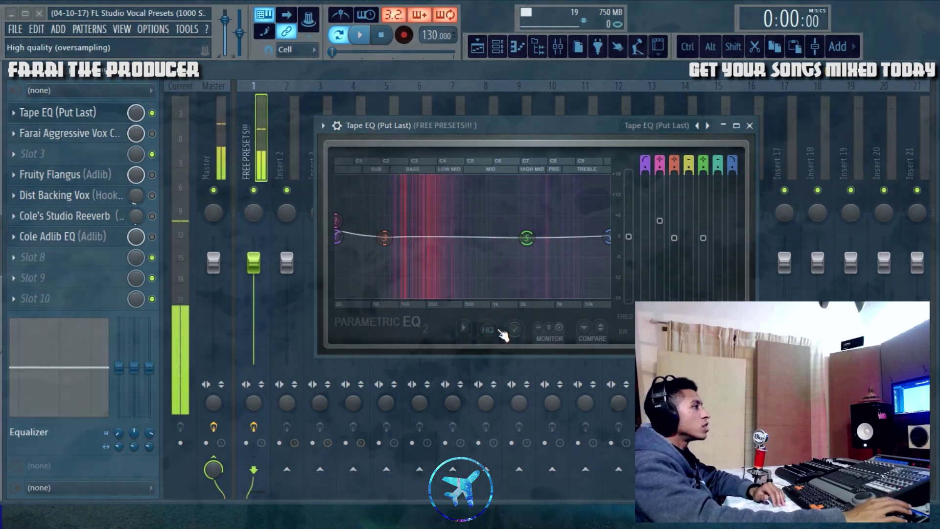
left_click(490, 330)
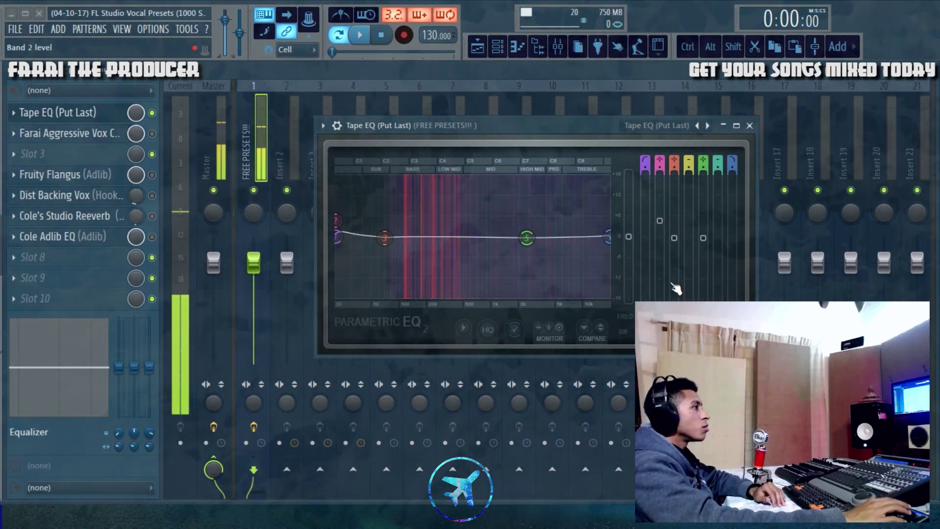
left_click_drag(590, 126, 623, 128)
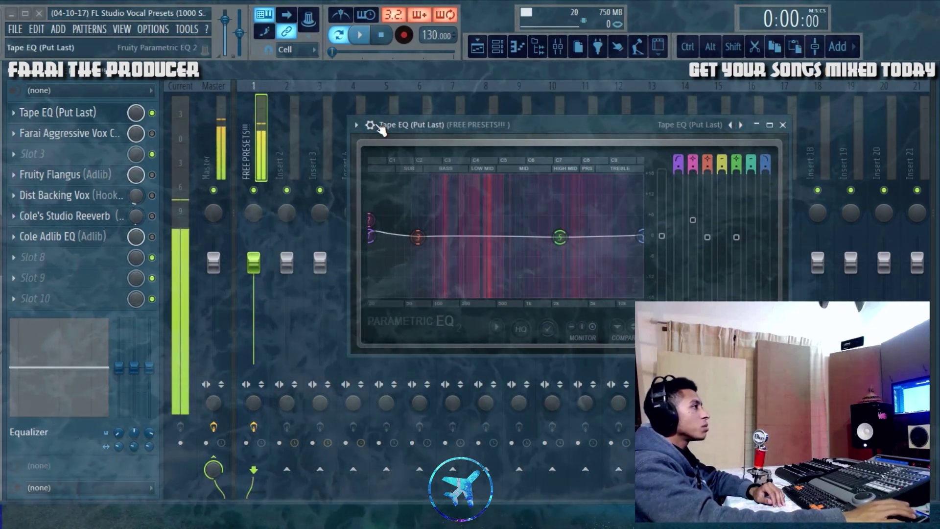
Review the EQ's preset list and reselect "Tape EQ (Put Last)" in the Vocal EQ Effects 2 group.
left_click(356, 125)
mouse_move(387, 166)
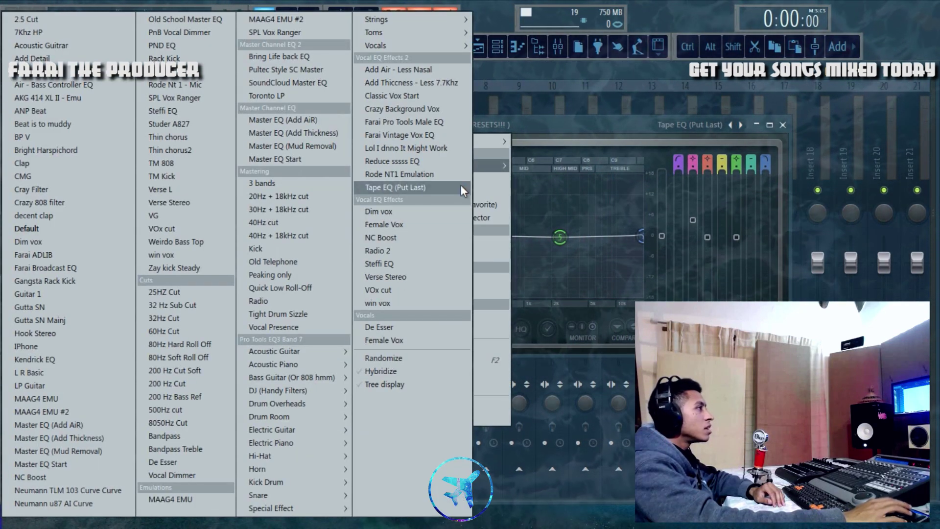
left_click(460, 188)
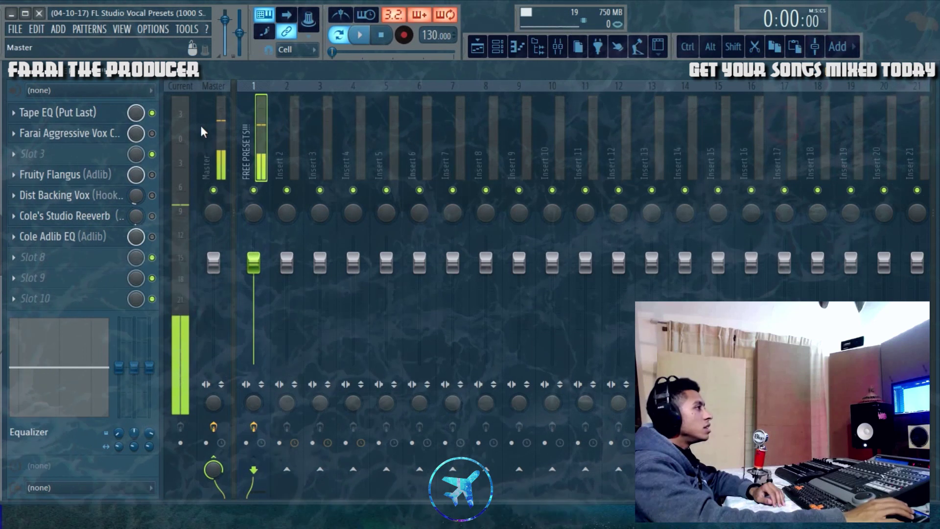
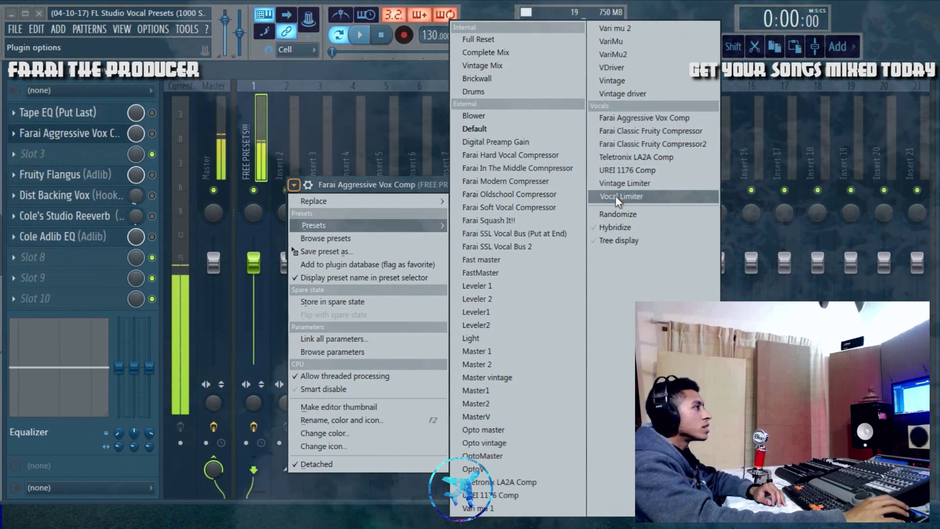
Load the "Farai Aggressive Vox Comp" compressor preset from the Vocals group and briefly enable its slot to compare the vocal.
left_click(659, 119)
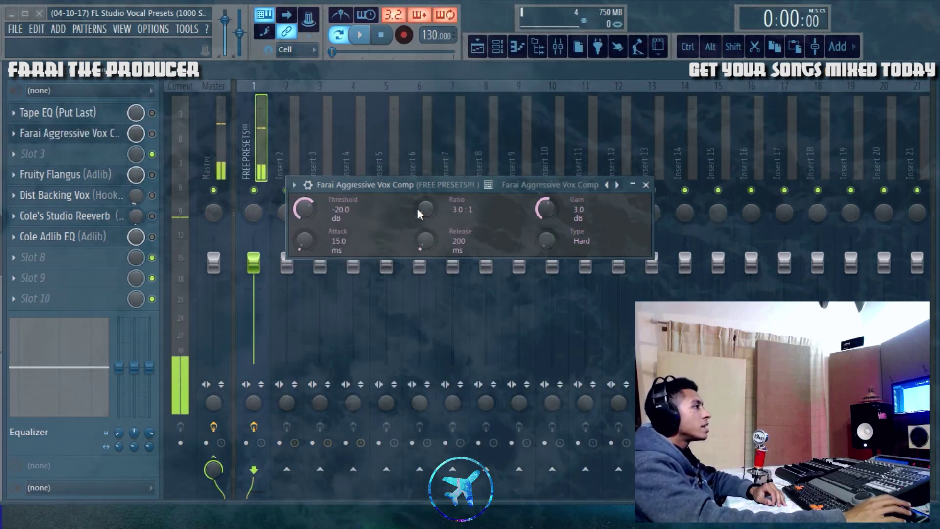
left_click_drag(404, 183, 429, 184)
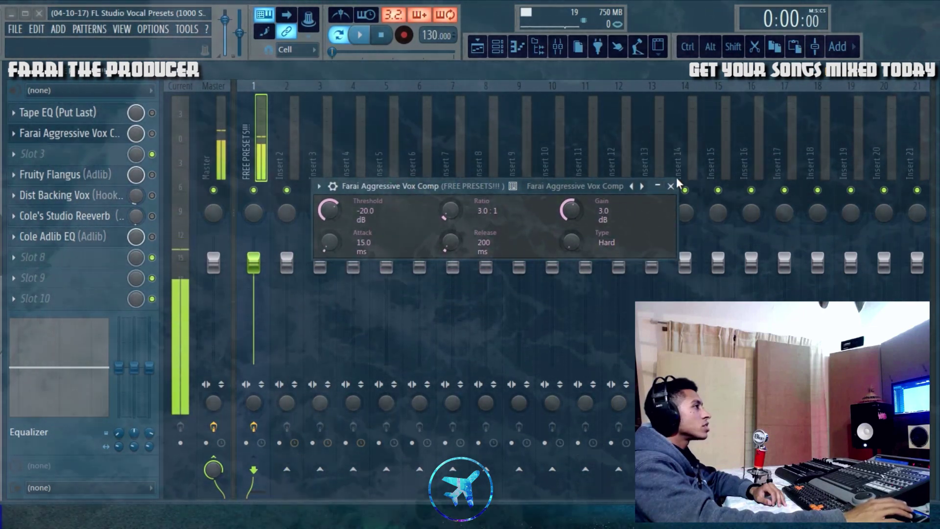
left_click(152, 134)
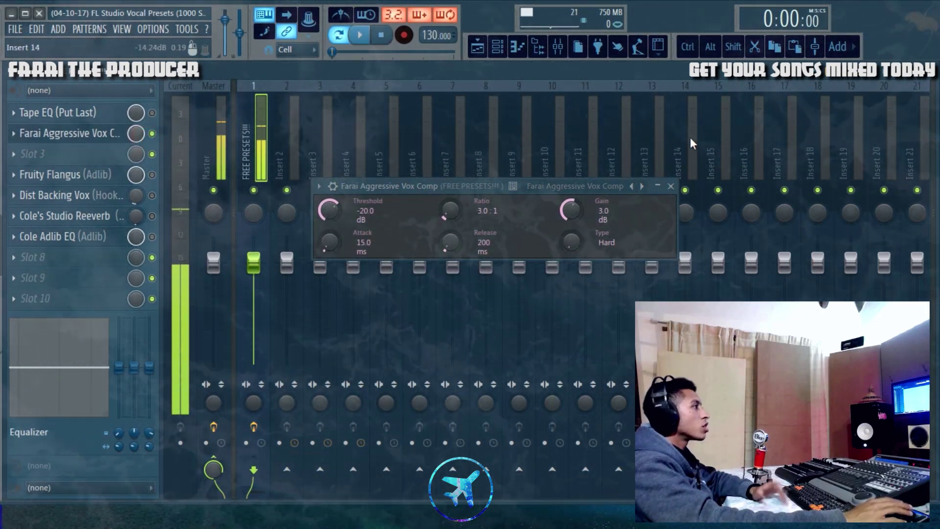
left_click(152, 133)
left_click_drag(470, 186, 475, 163)
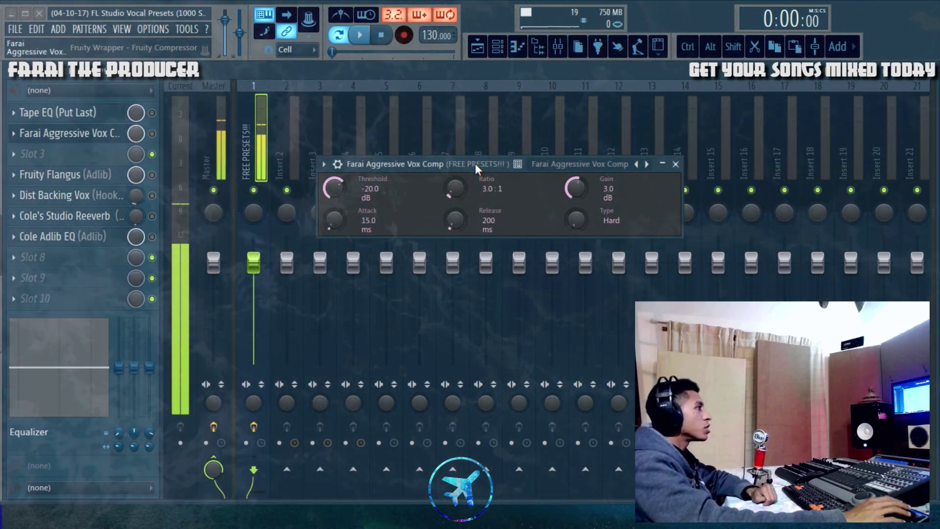
left_click_drag(382, 164, 382, 155)
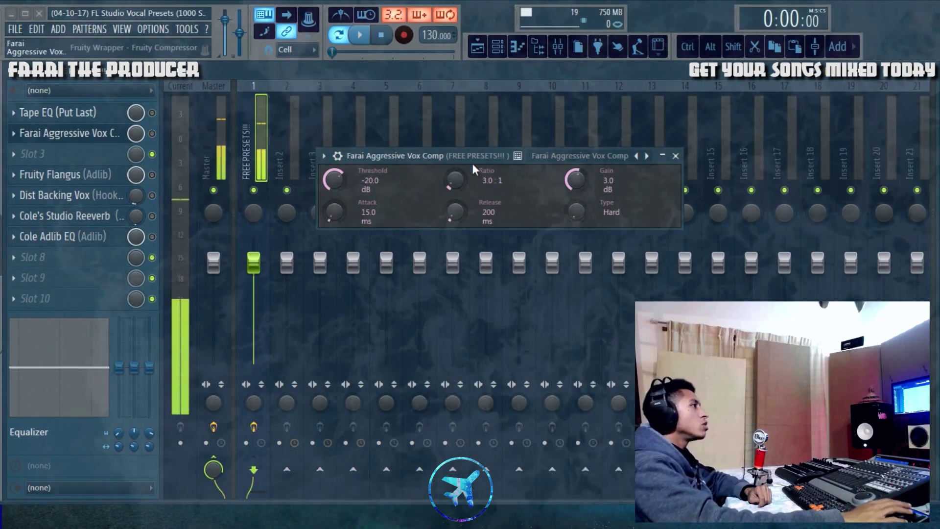
left_click(576, 213)
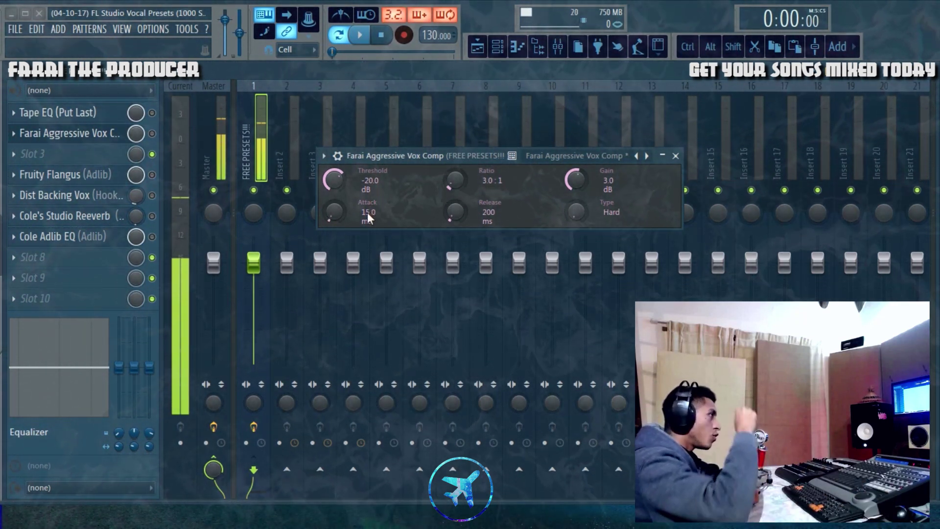
left_click_drag(411, 150, 399, 126)
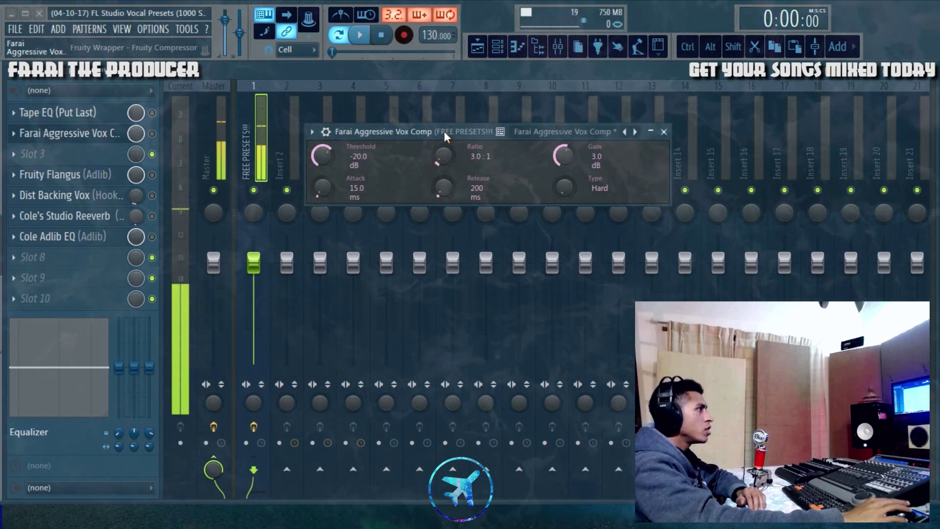
Load the "Farai Classic Fruity Compressor" preset and set its attack to 24.4 ms.
left_click_drag(380, 189, 380, 181)
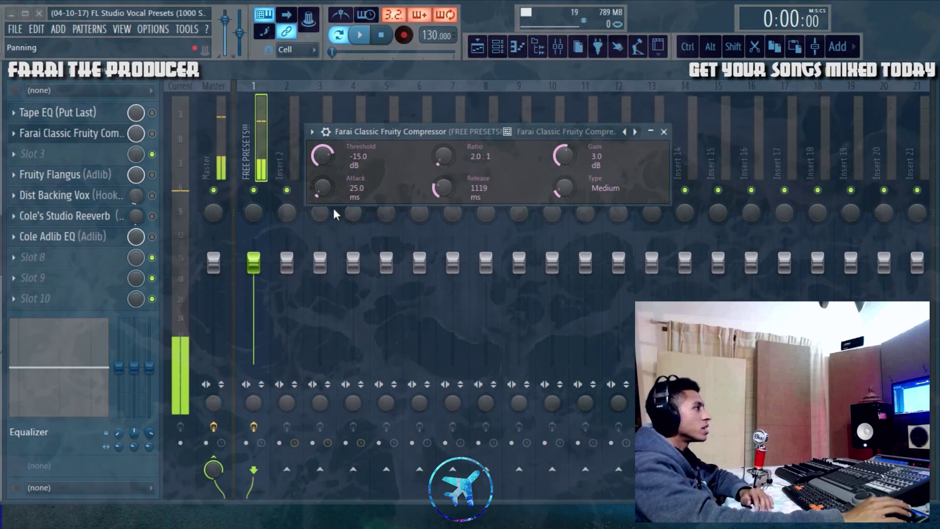
left_click_drag(321, 195, 321, 219)
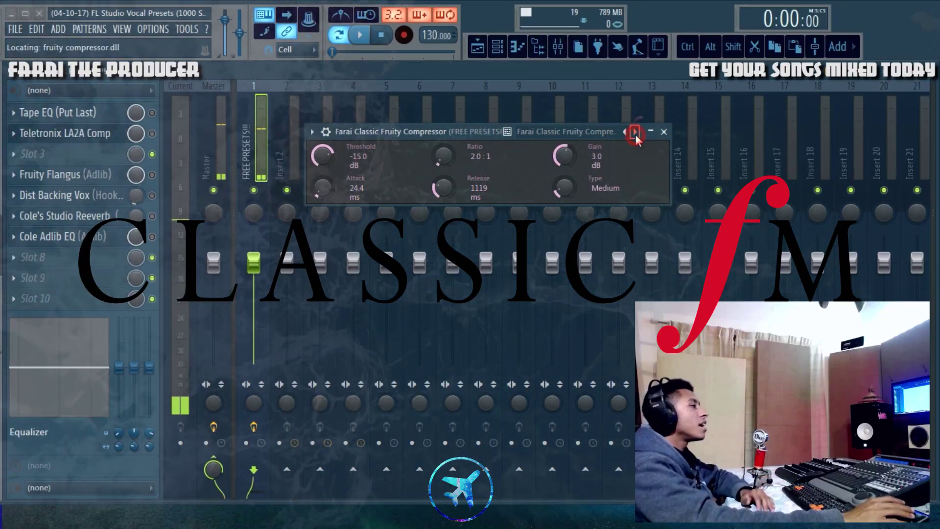
Load the "Farai Classic Fruity Compressor2" preset and switch its slot on and off to compare the vocal.
left_click(635, 132)
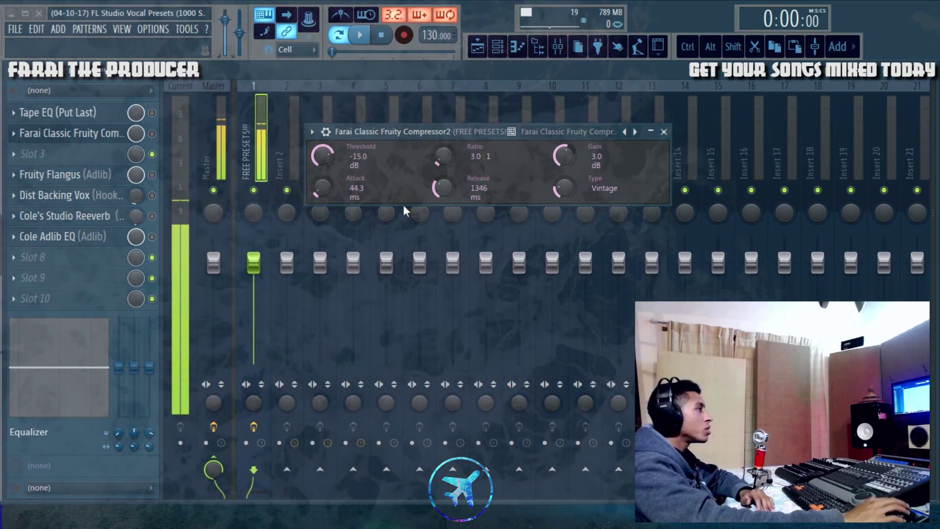
left_click(152, 133)
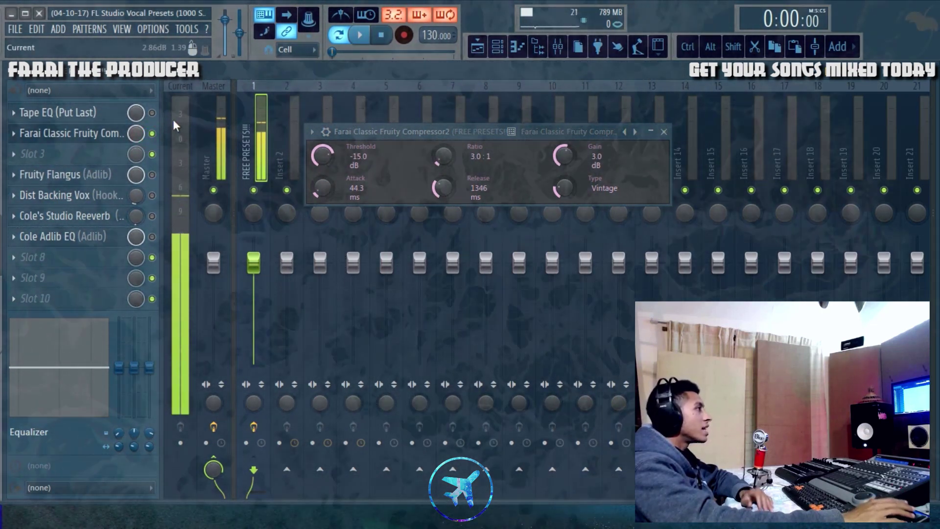
left_click(152, 134)
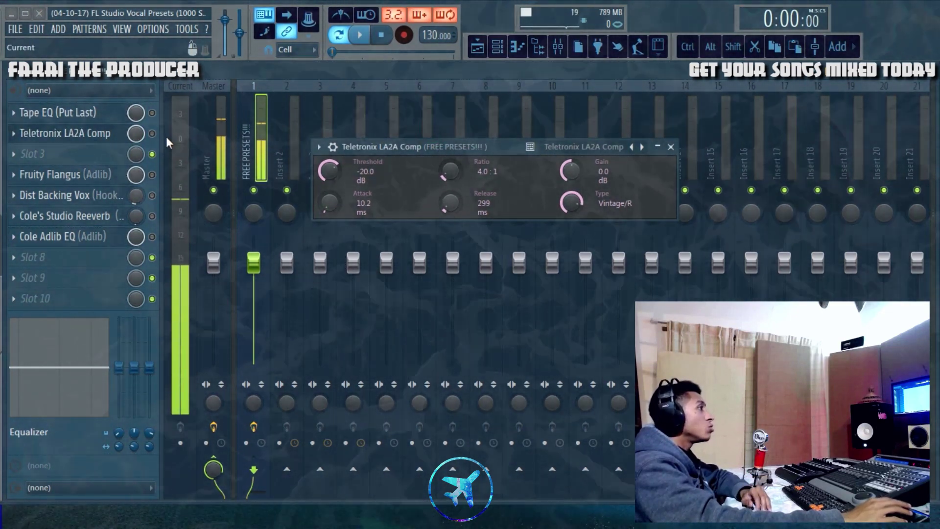
Audition the "Teletronix LA2A Comp" preset on the vocal, leaving the compressor slot bypassed.
left_click(153, 133)
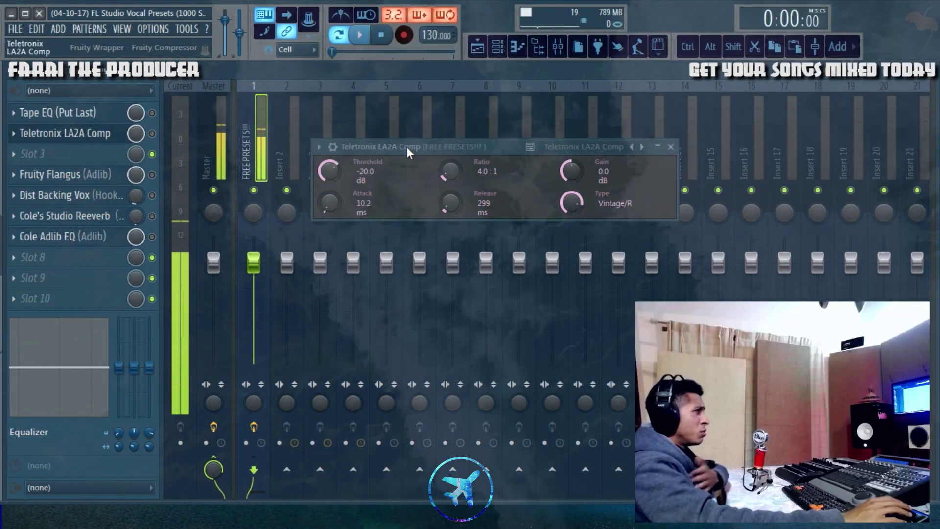
left_click_drag(407, 146, 403, 131)
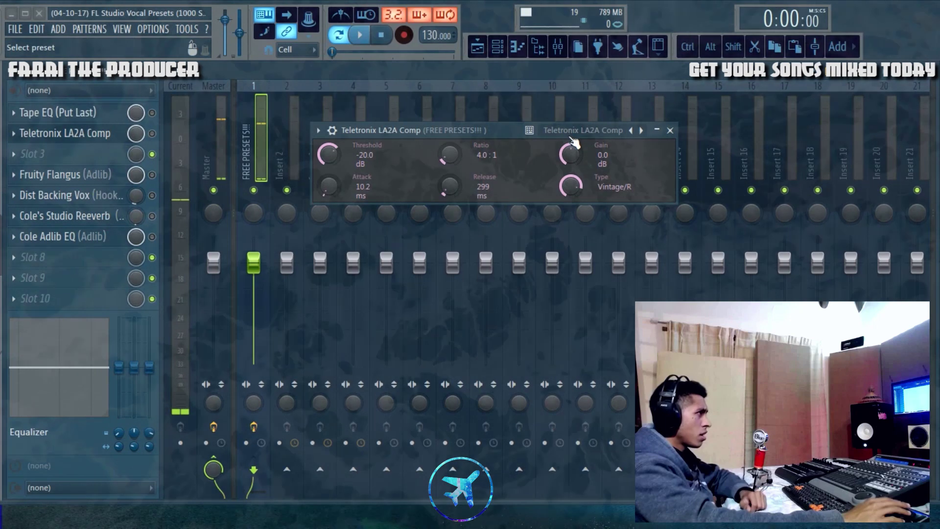
mouse_move(582, 129)
left_mouse_down()
mouse_move(609, 141)
mouse_move(568, 139)
left_mouse_up()
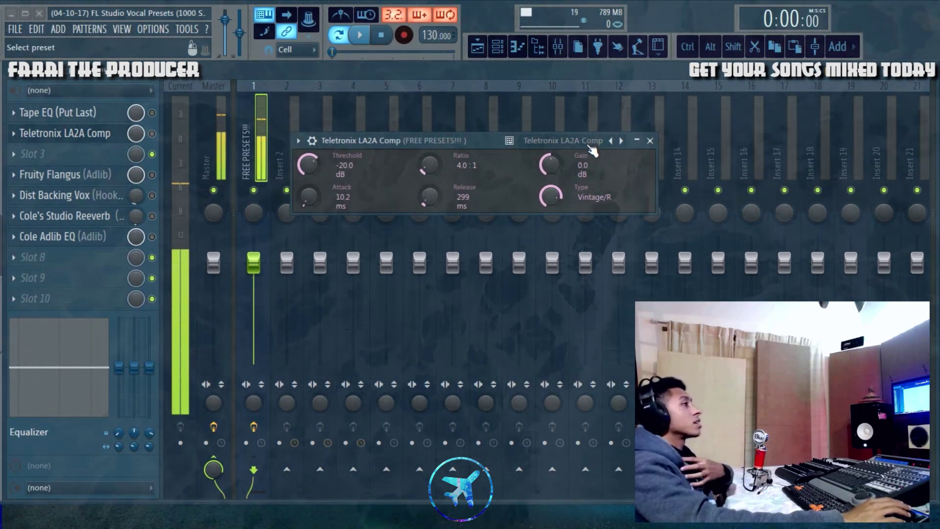
Advance the compressor to the "UREI 1176 Comp" preset and reposition its window.
left_click(621, 142)
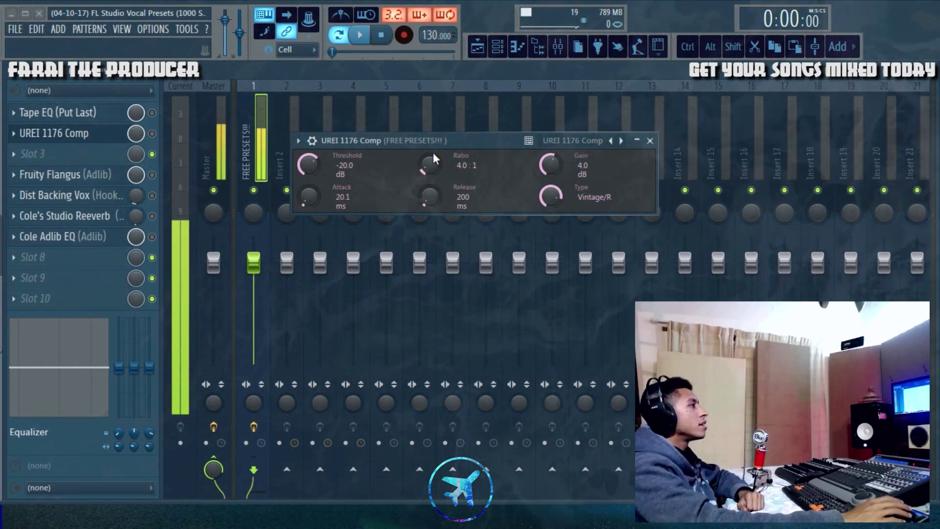
left_click_drag(397, 145, 399, 156)
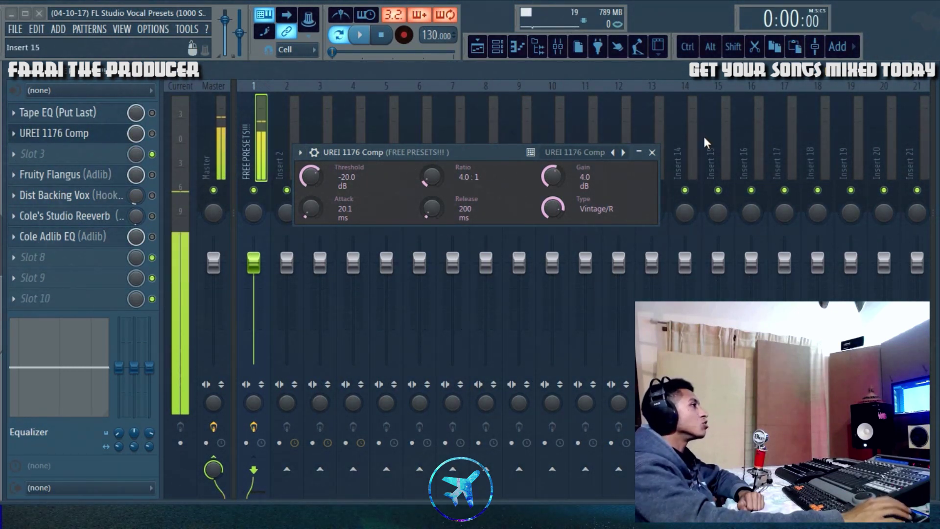
left_click_drag(411, 149, 502, 155)
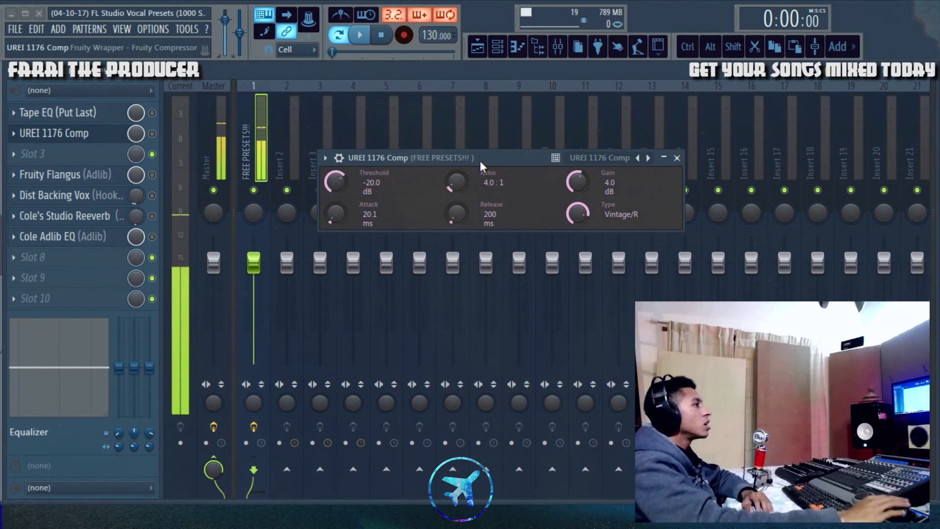
left_click_drag(480, 160, 488, 167)
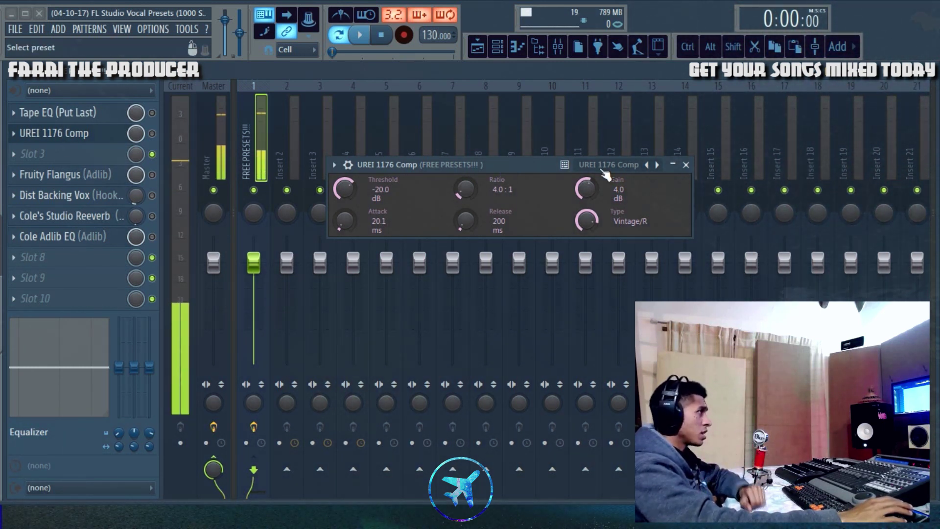
Load the "Vintage Limiter" preset, hear it on the vocal, and bypass the compressor slot.
left_click(657, 168)
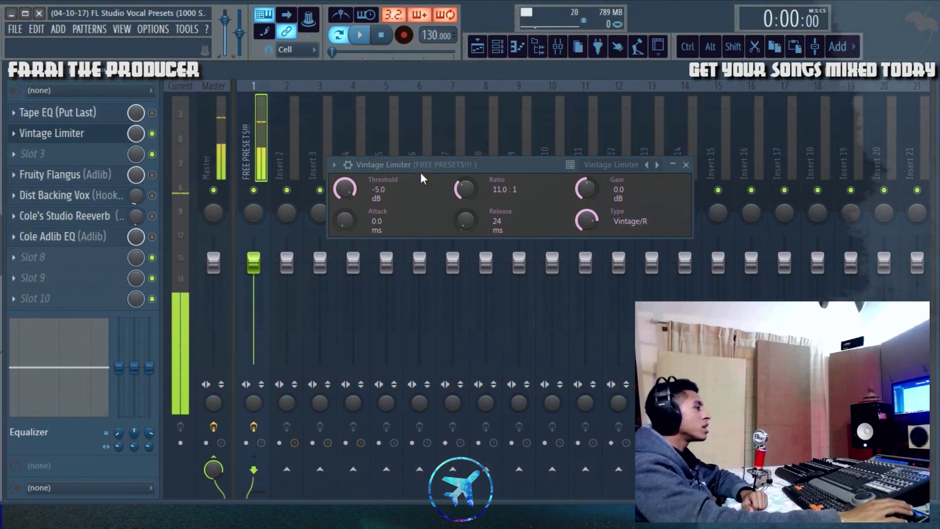
left_click(152, 133)
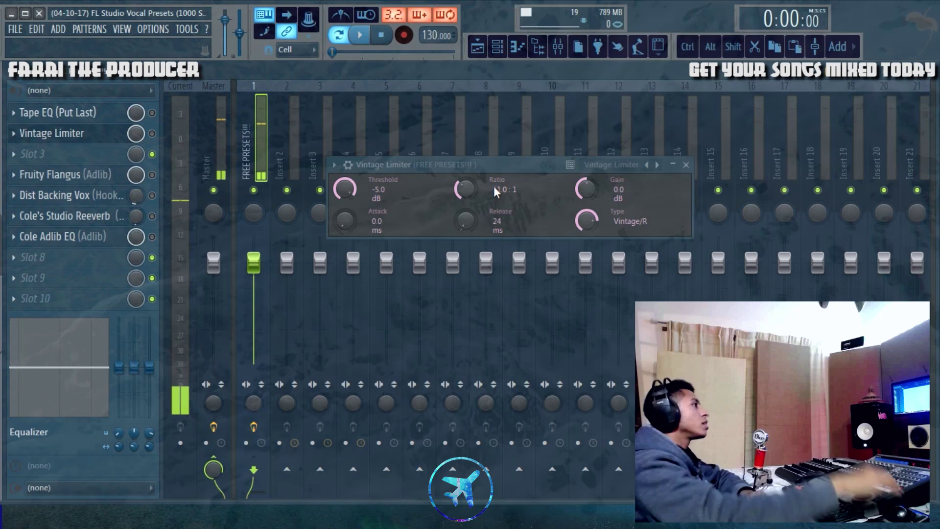
Set the Vintage Limiter preset's threshold to -6.5 dB.
mouse_move(453, 164)
left_mouse_down()
mouse_move(456, 150)
mouse_move(464, 168)
left_mouse_up()
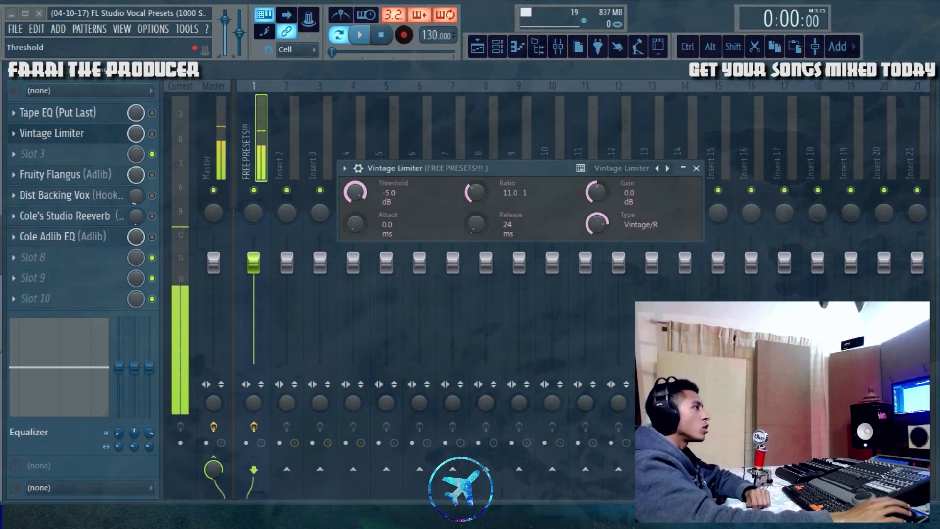
left_click_drag(362, 199, 362, 222)
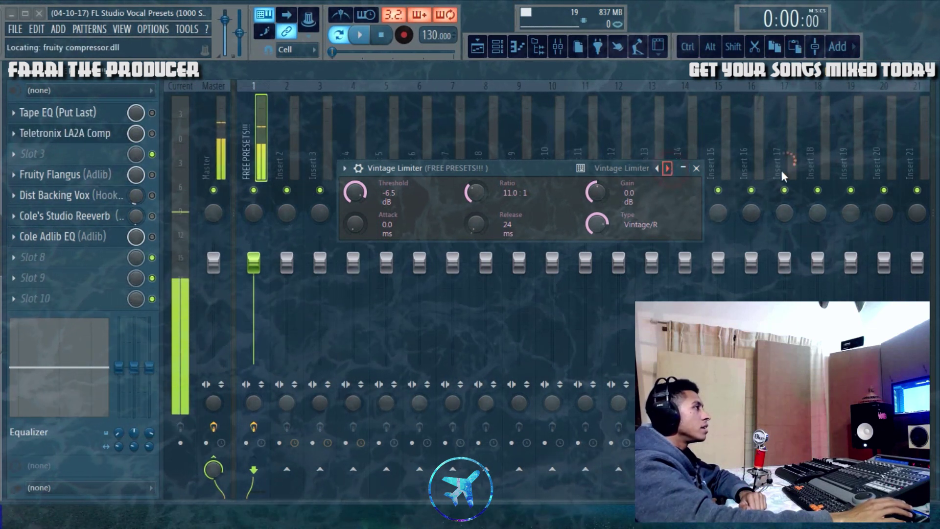
Load the "Vocal Limiter" preset from the compressor's Vocals group and close the plugin window.
left_click(345, 168)
mouse_move(364, 206)
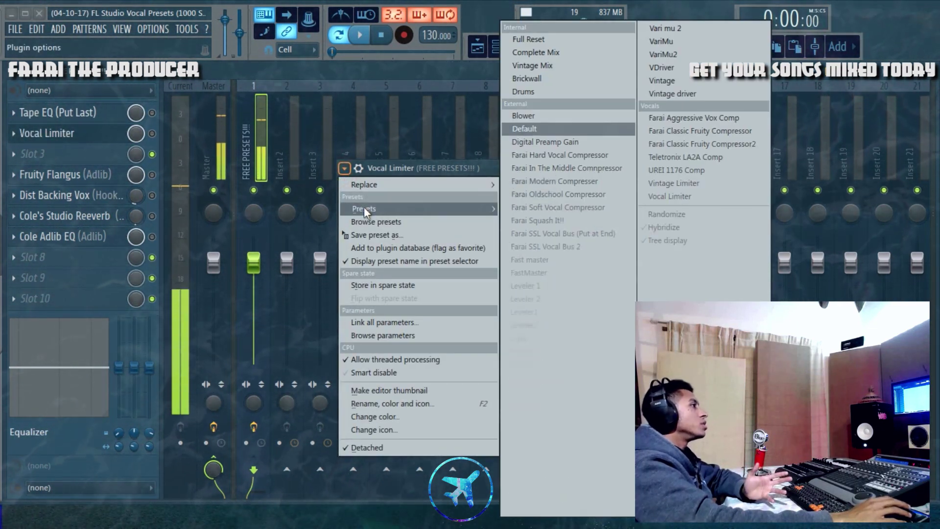
left_click(718, 196)
left_click(697, 168)
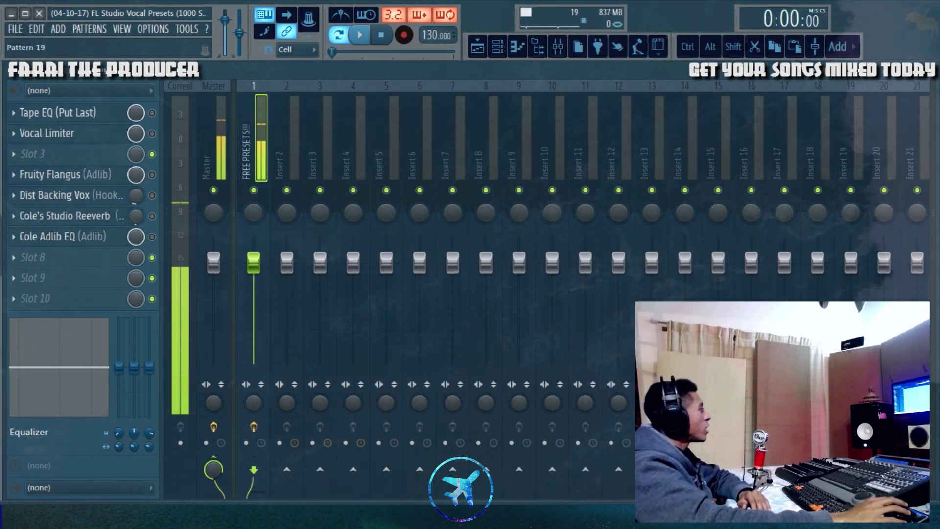
Switch to the file explorer, return to the Presets folder and open the Fruity Reeverb folder.
key("alt+Tab")
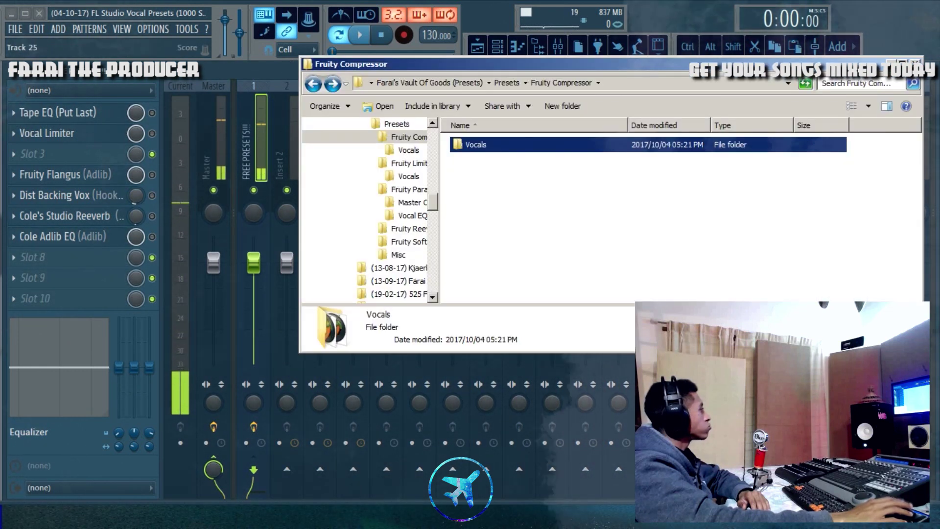
left_click(311, 85)
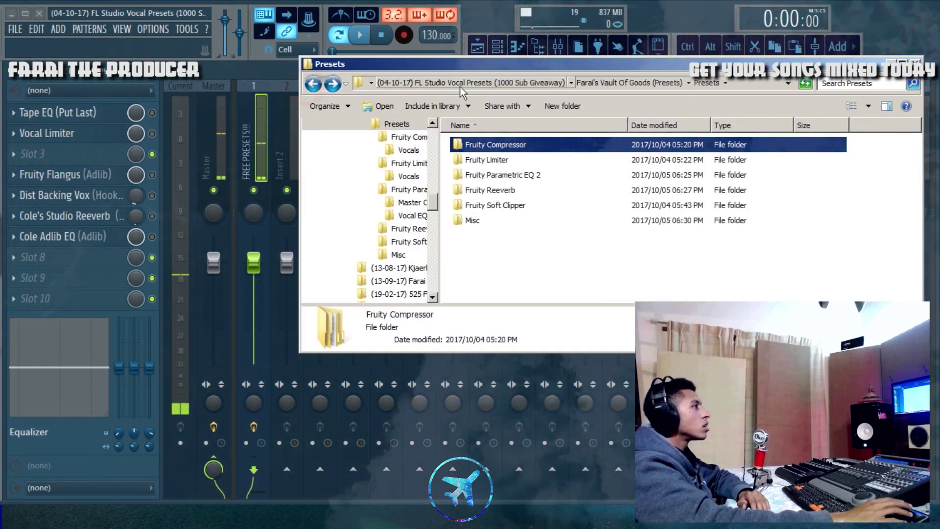
left_click(477, 218)
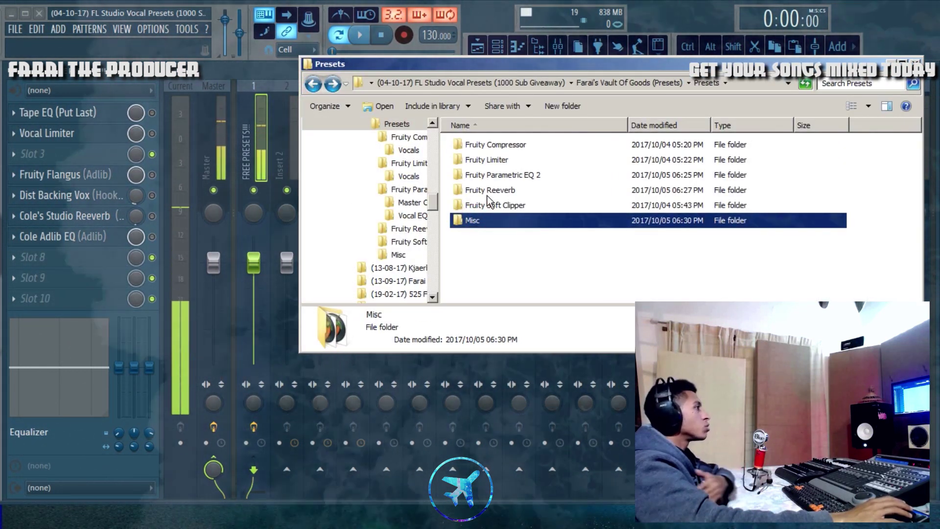
double_click(488, 191)
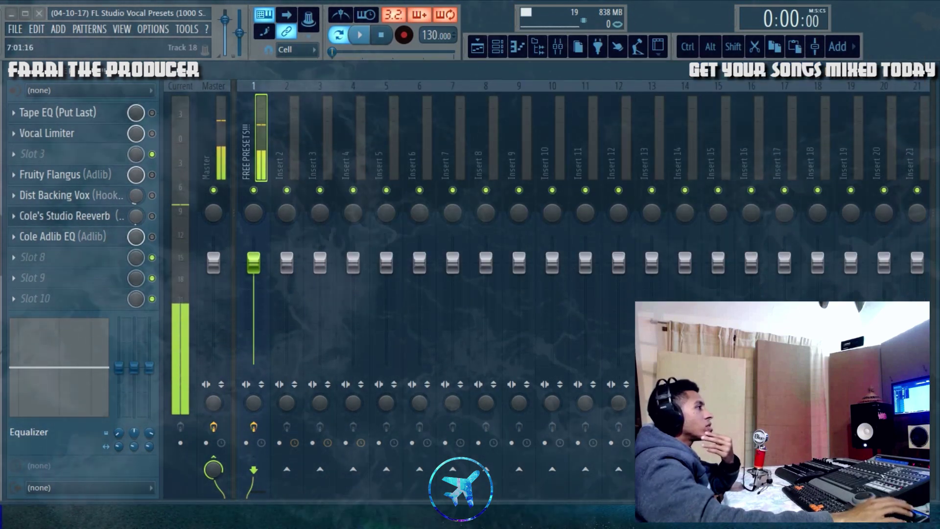
Open Cole's Studio Reeverb, load the "Bit More verb" preset from its Vocals group, and hear it with the slot enabled.
left_click(85, 221)
left_click_drag(365, 127, 365, 158)
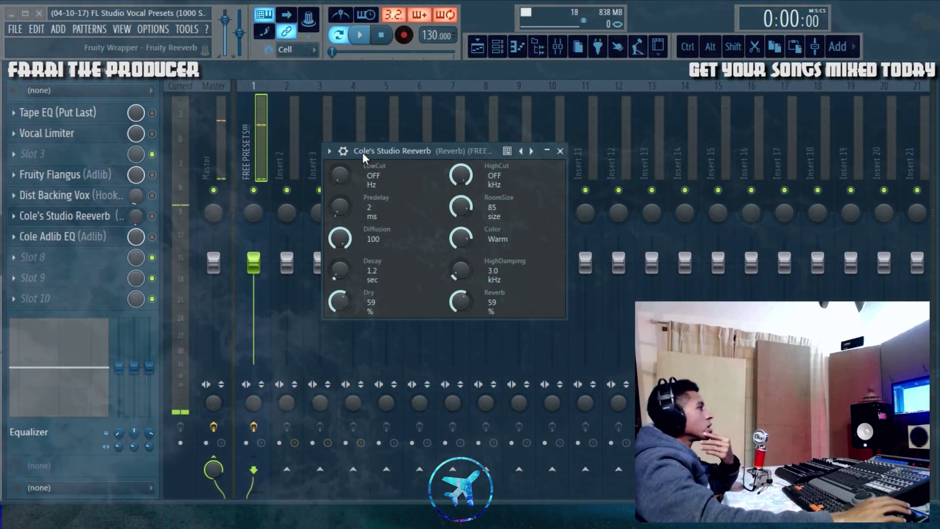
left_click(329, 151)
mouse_move(345, 191)
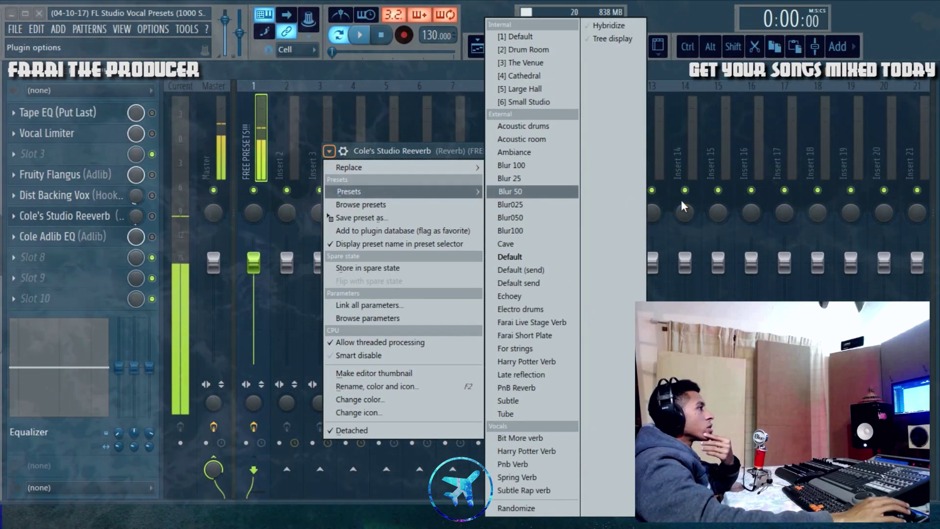
left_click(571, 438)
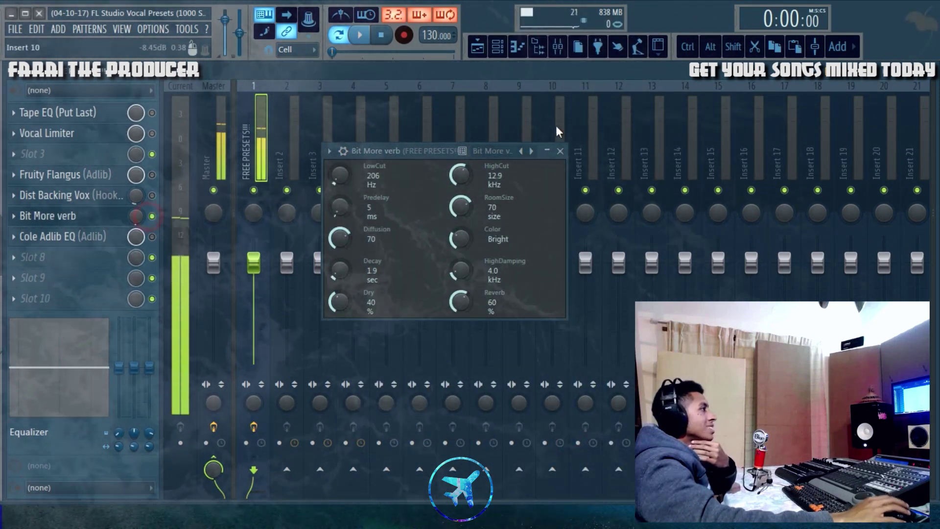
left_click_drag(414, 152, 439, 172)
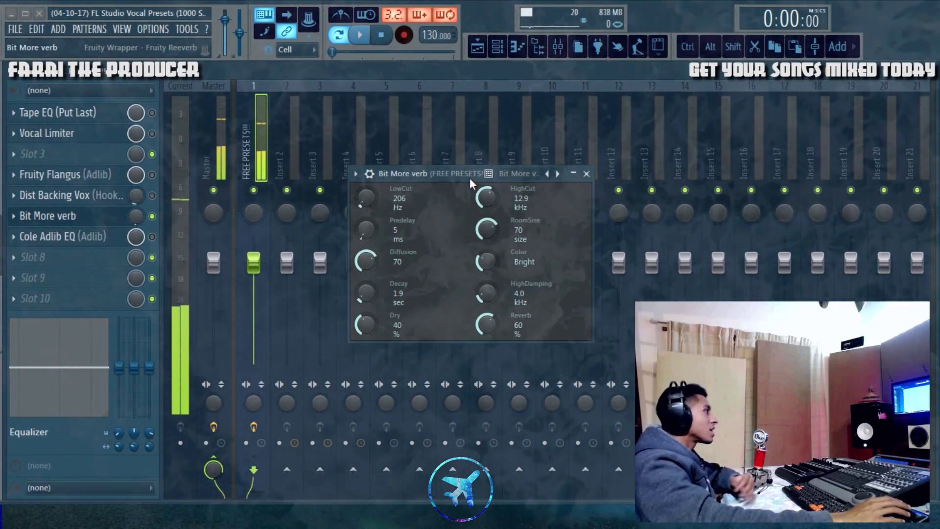
Advance the reverb to the "Harry Potter Verb" preset, audition it on the vocal and reposition its window.
left_click(557, 174)
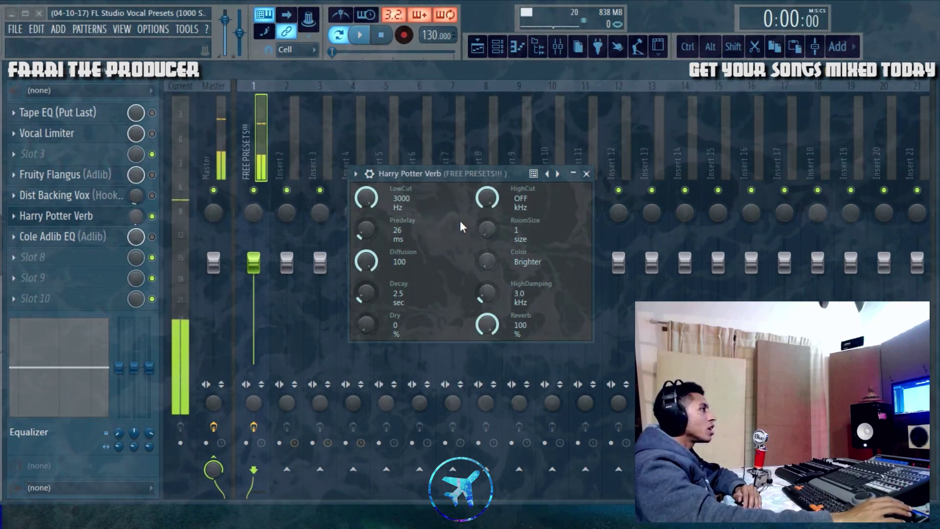
left_click_drag(446, 171, 438, 152)
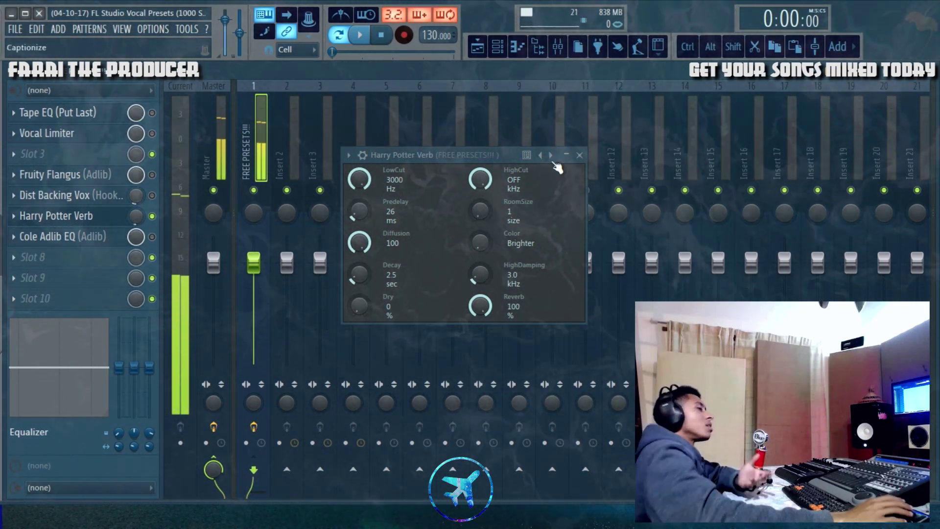
left_click_drag(519, 159, 516, 140)
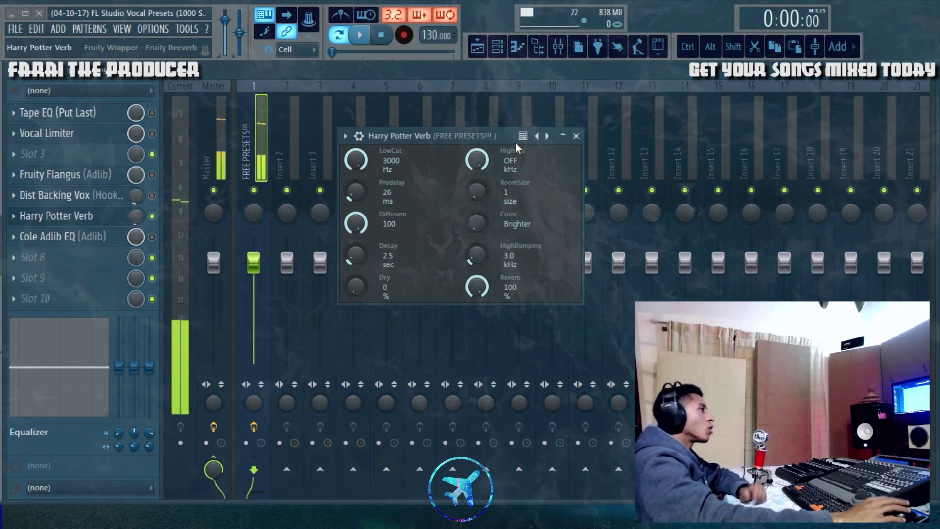
Audition the "Pnb Verb" reverb preset on the vocal and move its window higher.
left_click(548, 136)
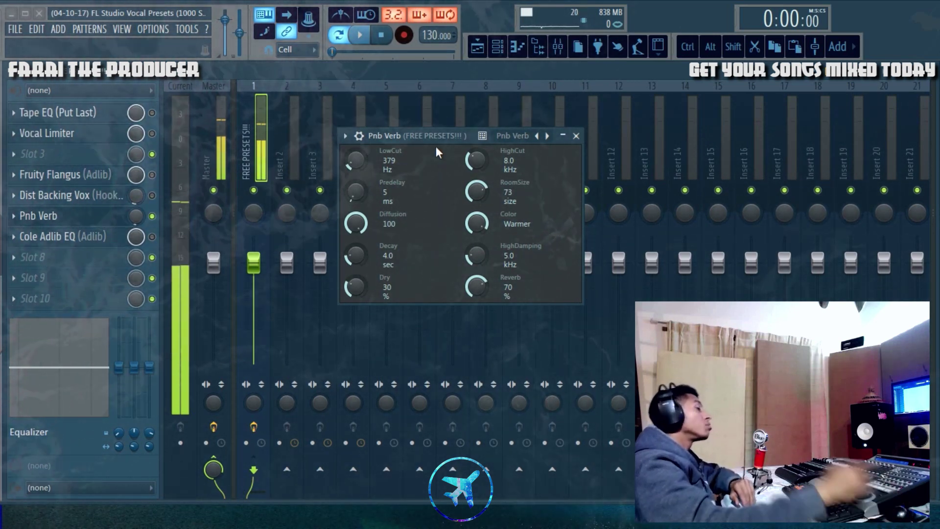
left_click_drag(419, 135, 409, 116)
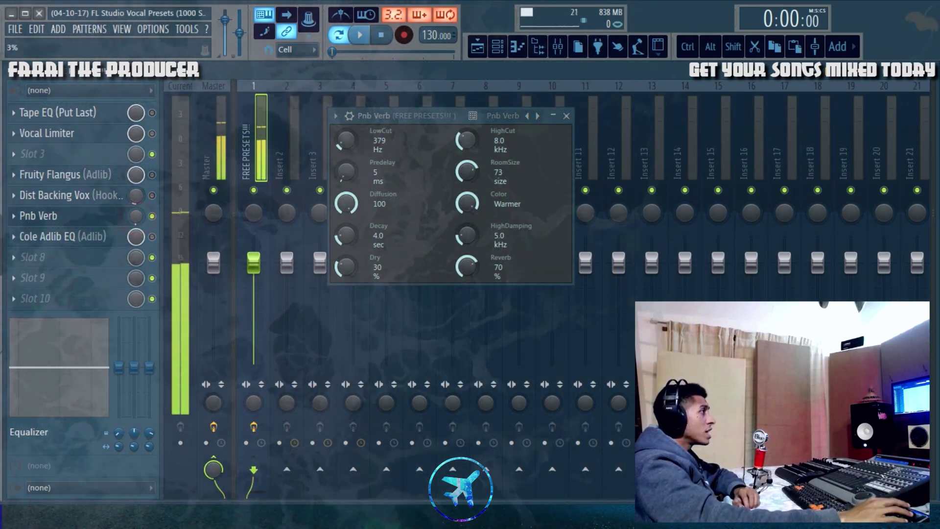
left_click_drag(437, 119, 434, 100)
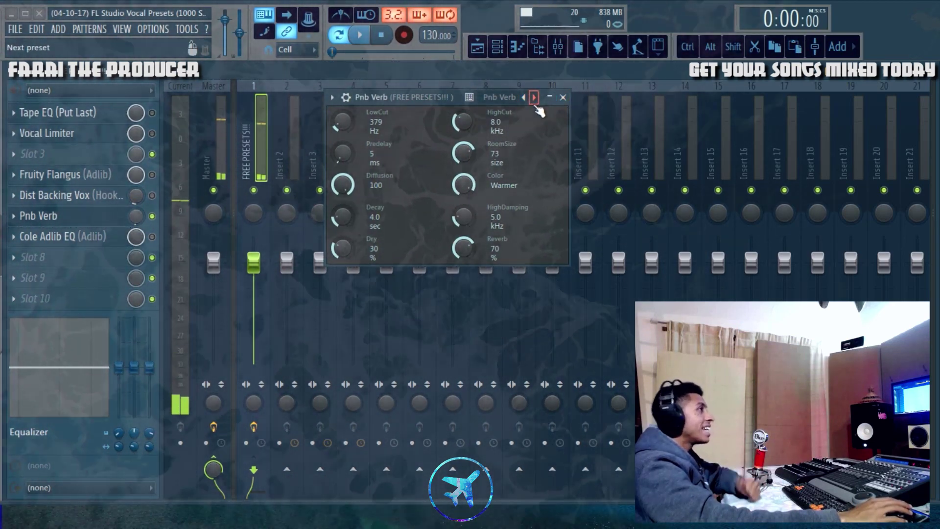
Load the "Spring Verb" reverb preset and shorten its decay to 6.0 sec.
left_click(534, 97)
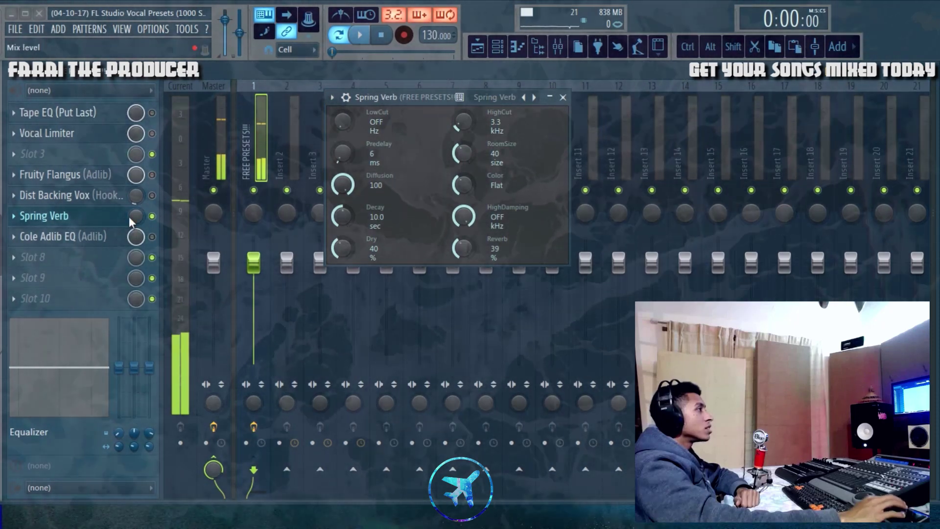
scroll(136, 220, "down", 3)
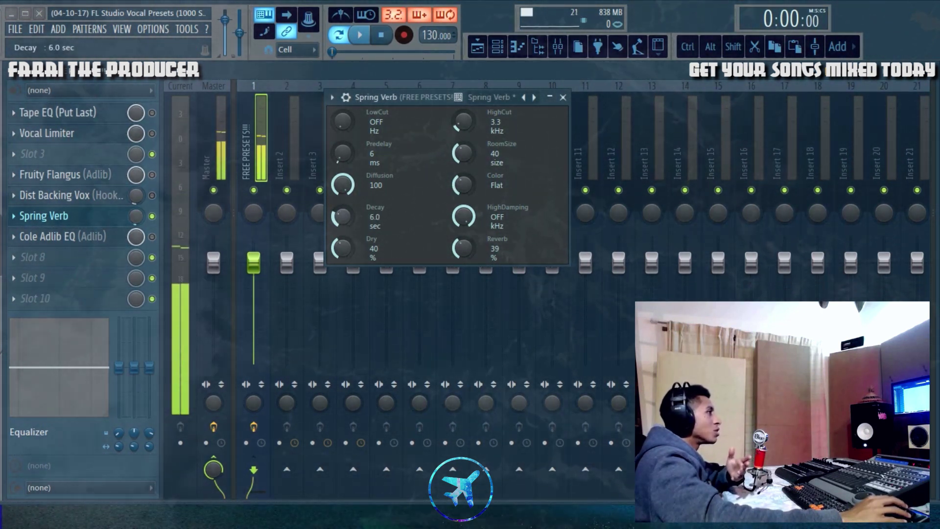
Audition the "Subtle Rap verb" preset while adjusting the reverb slot's mix level, and advance to the "Acoustic drums" preset.
left_click(532, 100)
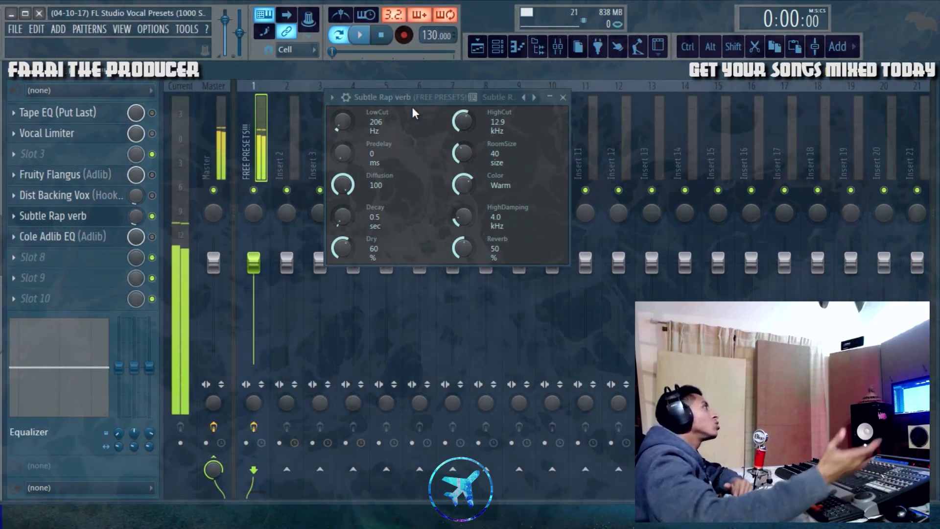
left_click_drag(136, 216, 133, 234)
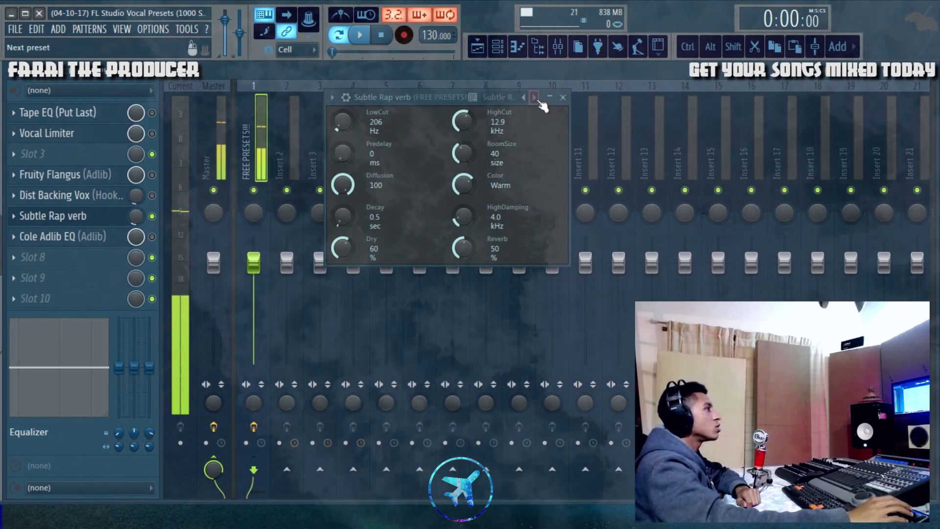
left_click(534, 98)
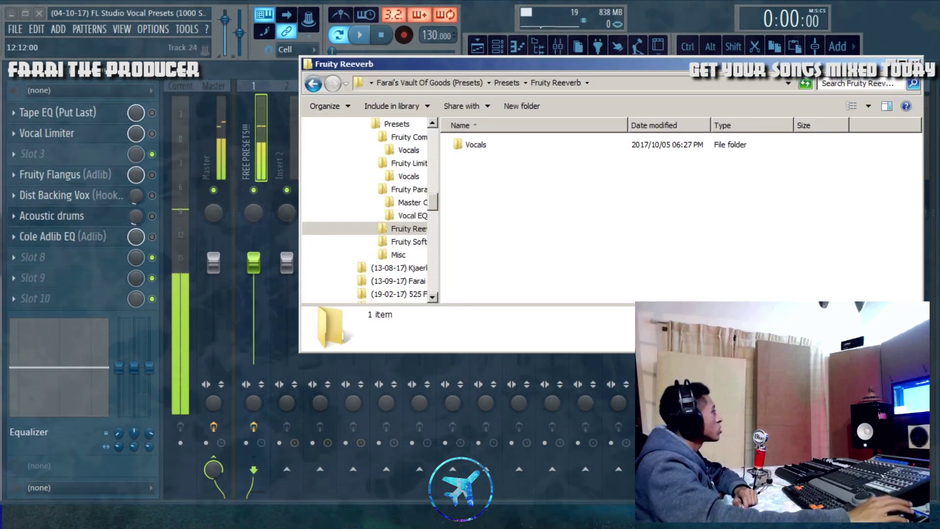
In the file explorer, open the Misc preset folder and load "Cole Adlib EQ (Adlib).fst" into the vocal track's Slot 3.
key("BackSpace")
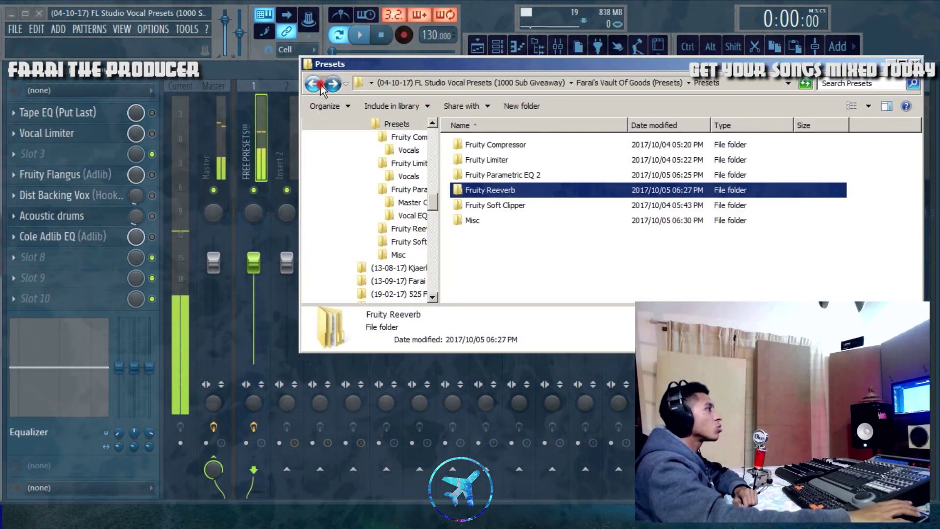
double_click(500, 221)
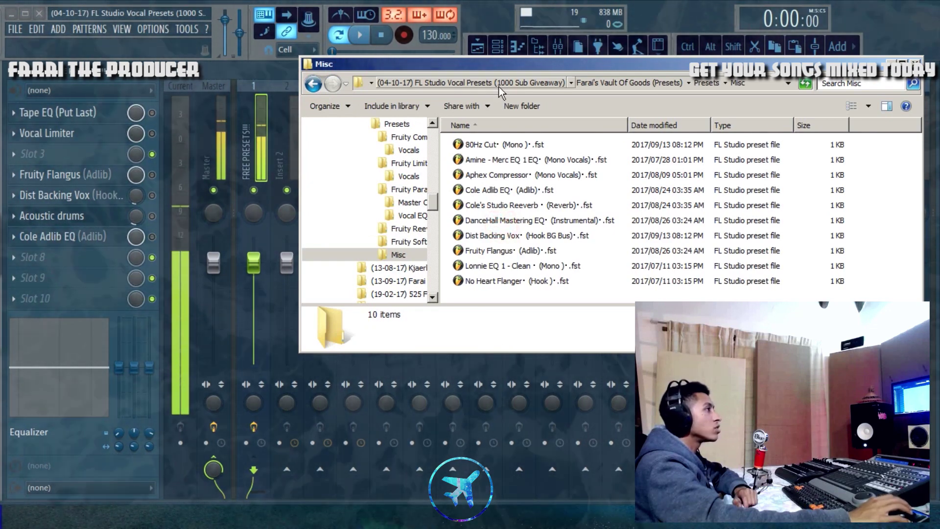
left_click(488, 146)
left_click(509, 175)
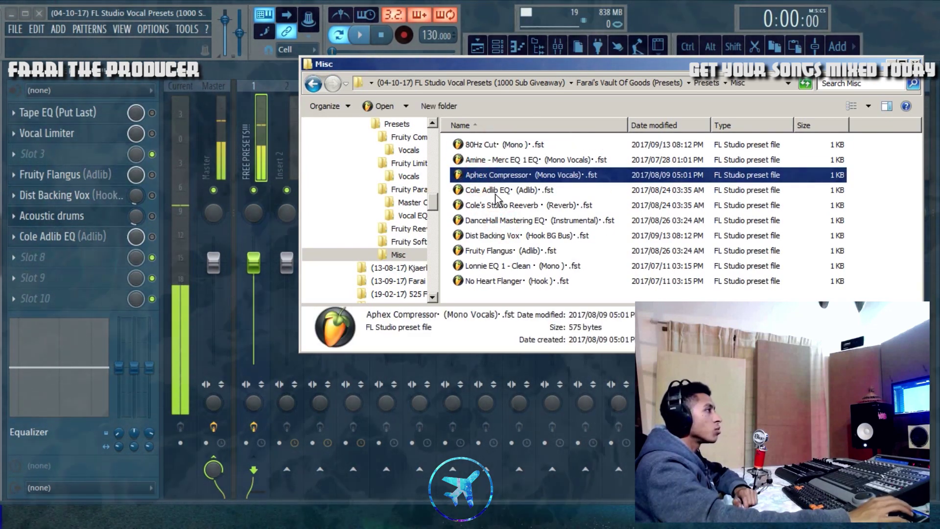
left_click(516, 192)
left_click_drag(486, 191, 154, 171)
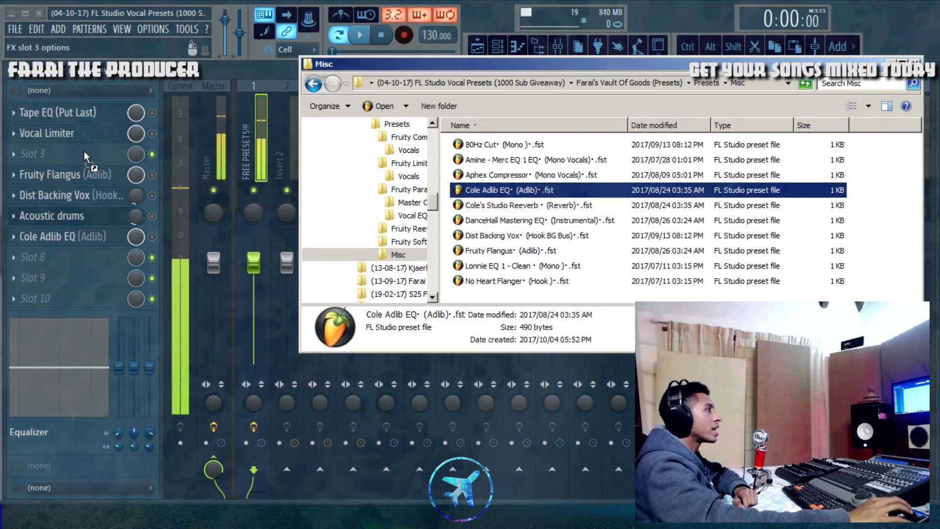
left_click_drag(83, 151, 83, 151)
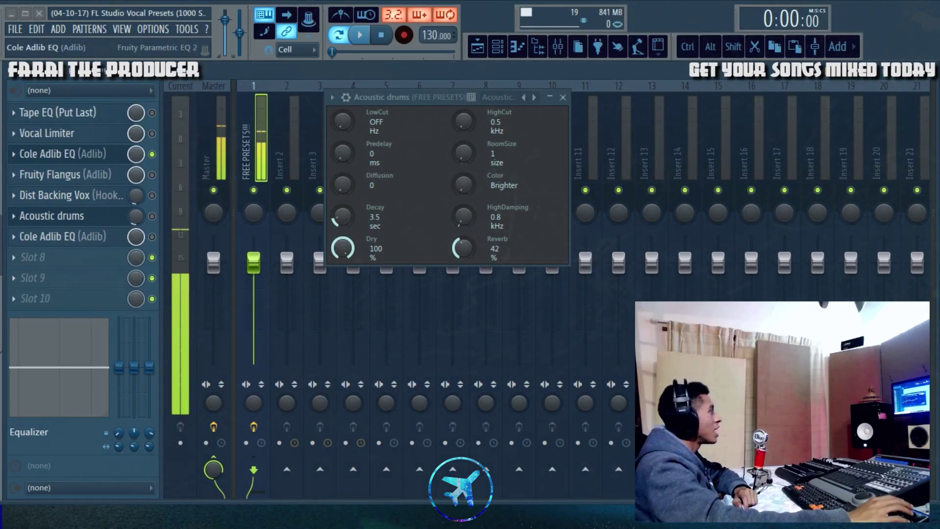
Open the Cole Adlib EQ in the third slot to audition it, bypass the slot, and close the EQ and reverb windows.
left_click(73, 154)
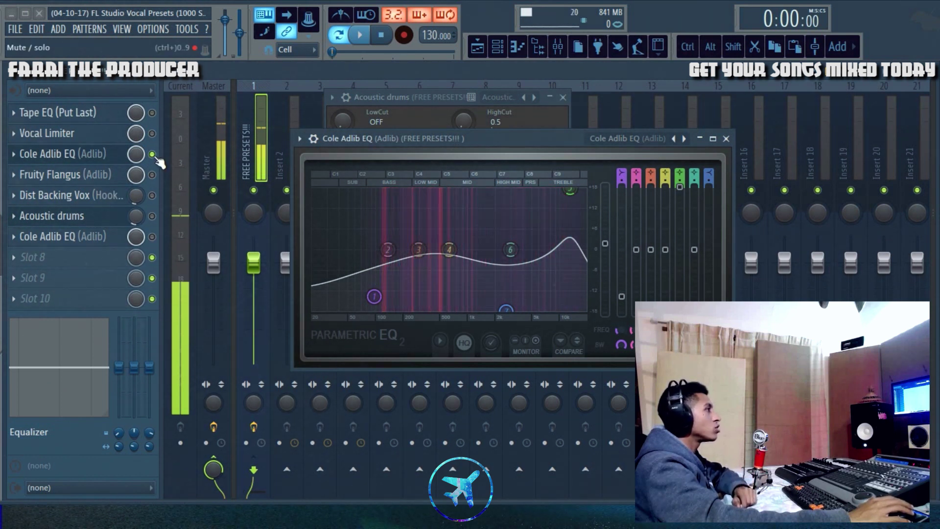
left_click(725, 139)
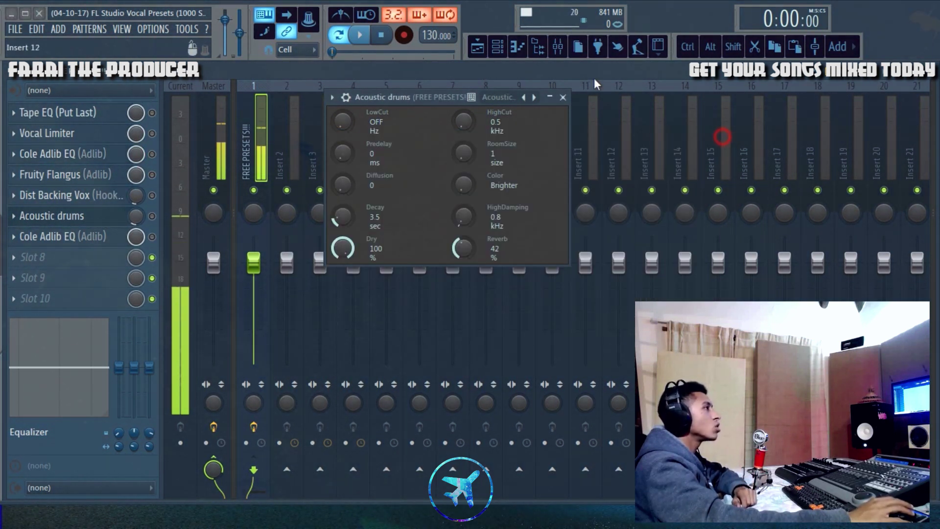
left_click(561, 99)
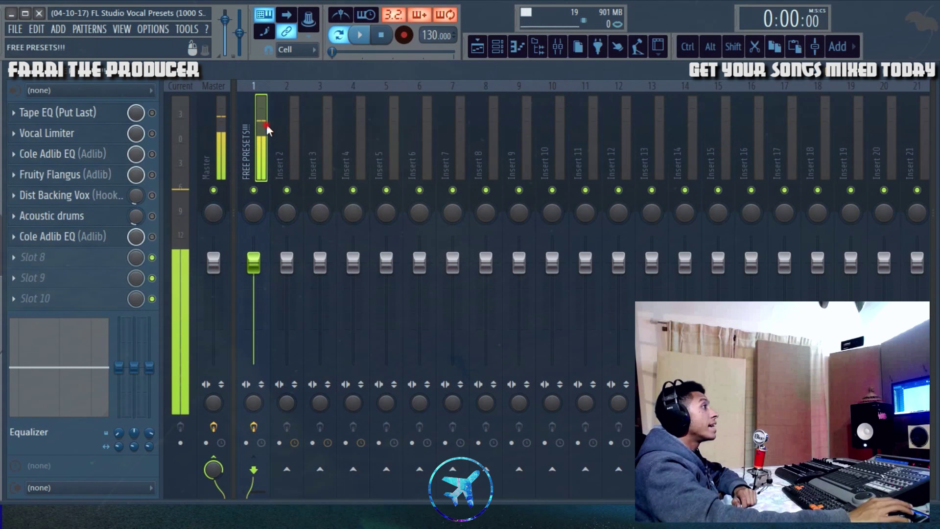